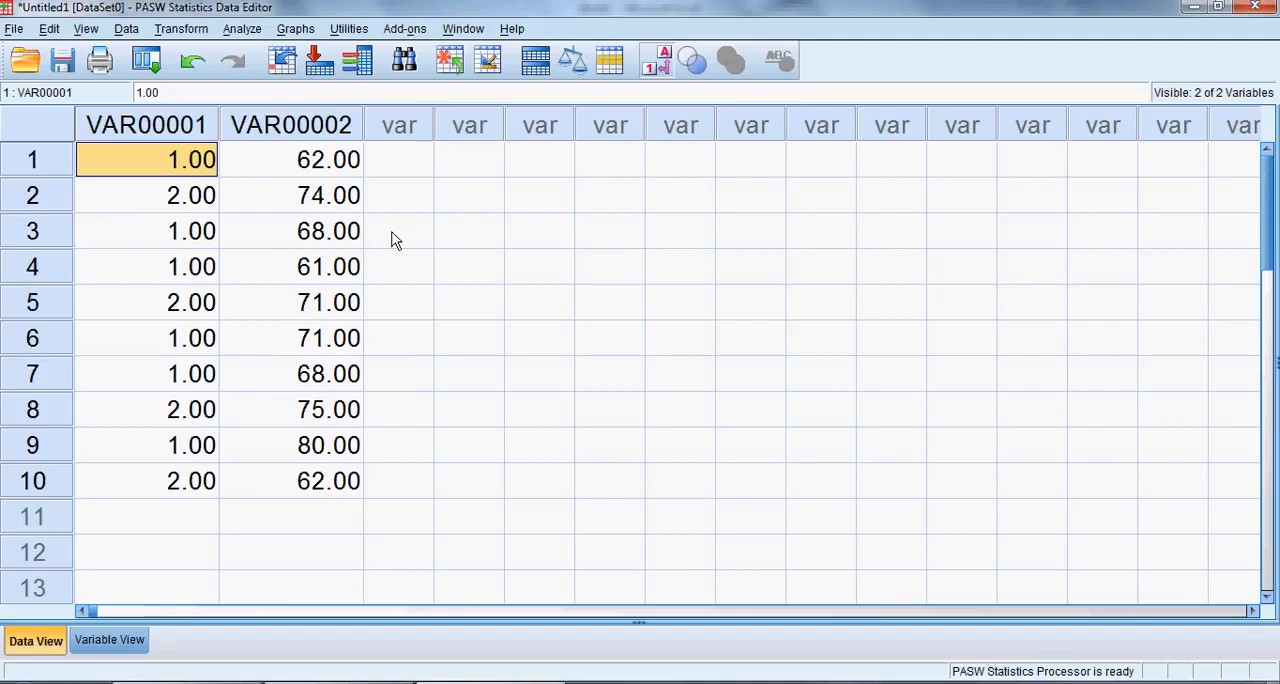
Rename the variable VAR00001 to Gender and the variable VAR00002 to Height.
left_click(138, 123)
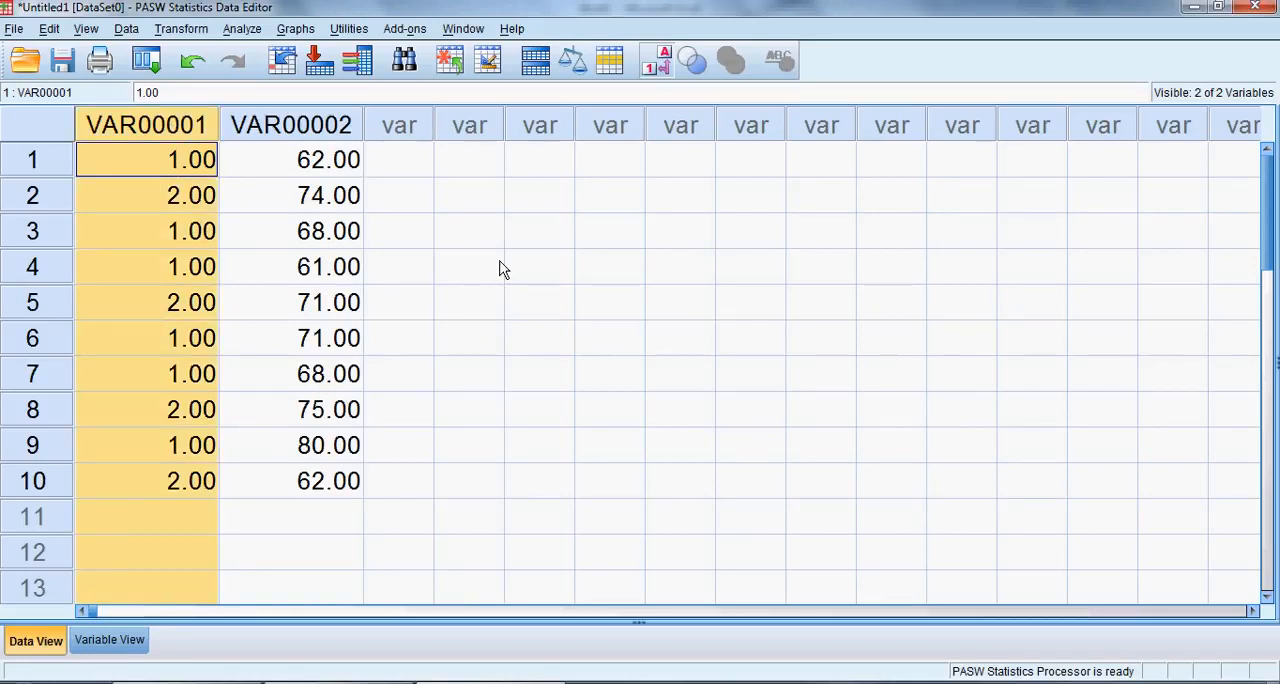
left_click(305, 127)
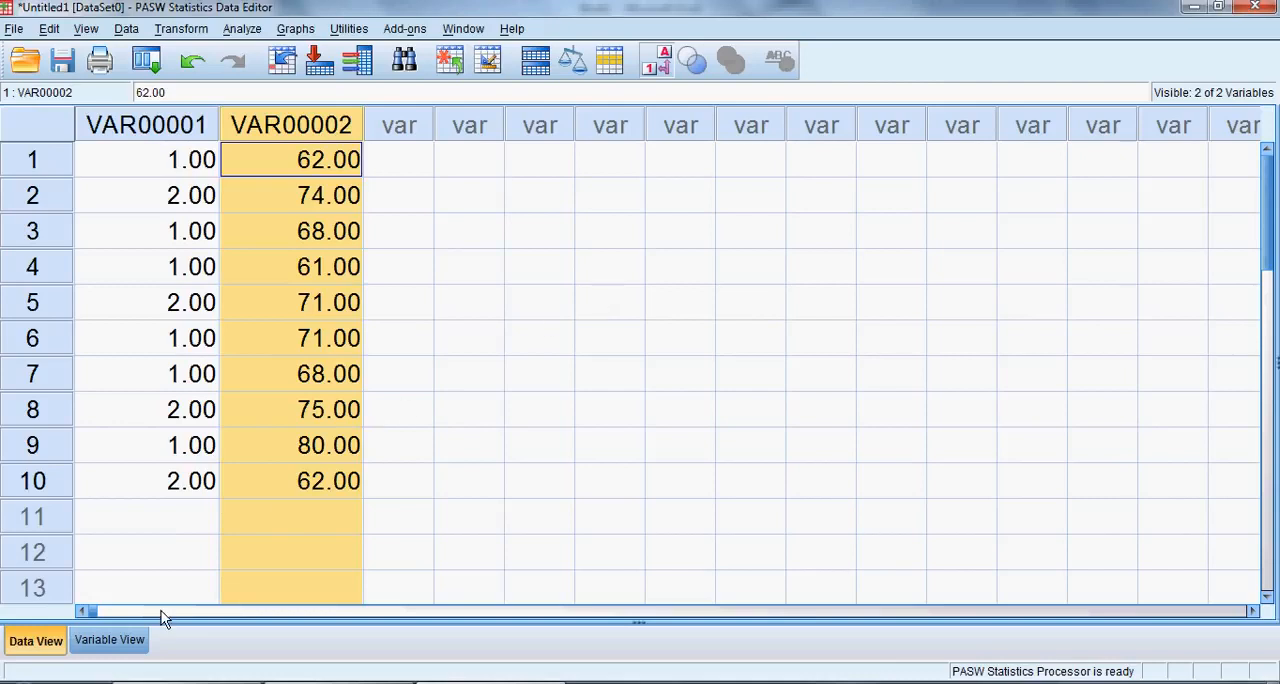
left_click(107, 641)
left_click(214, 150)
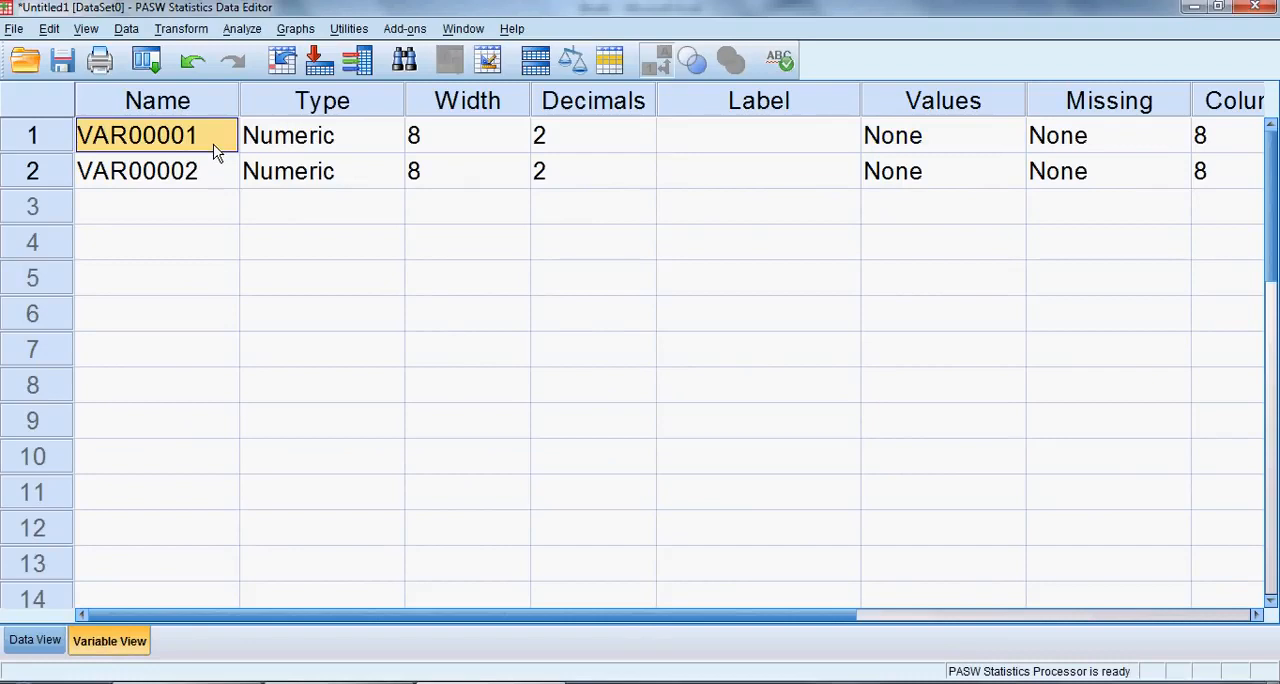
type("Gender")
key("Return")
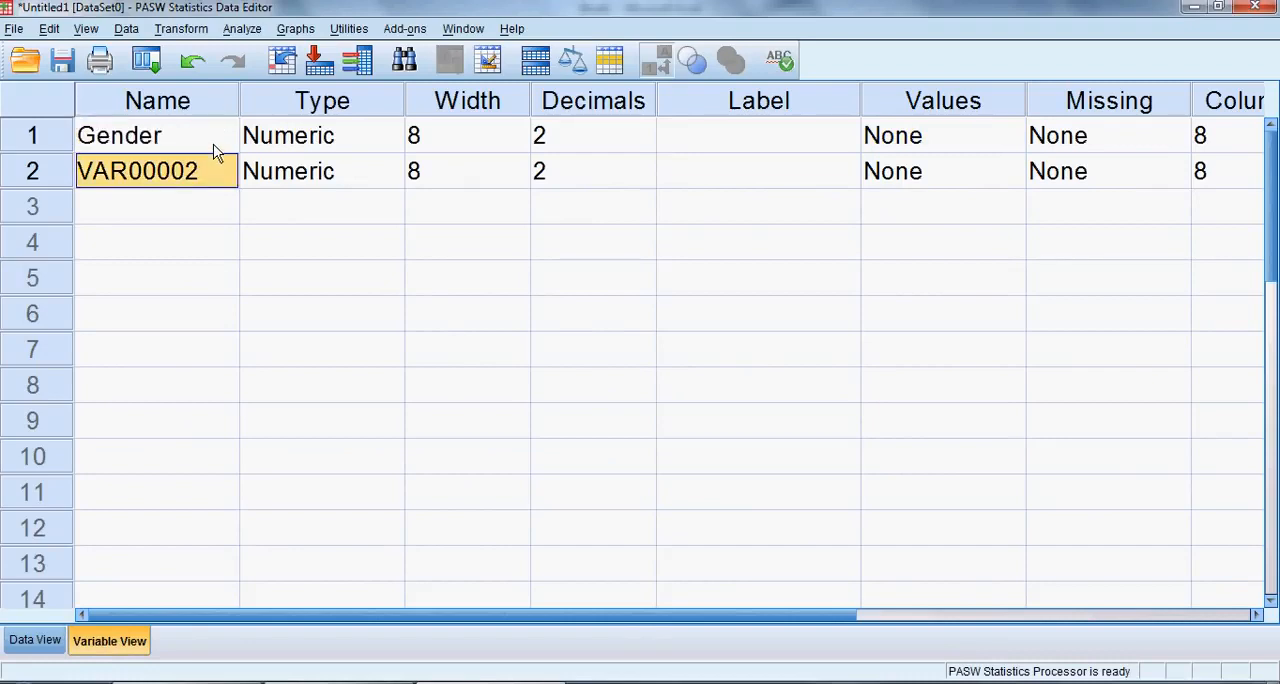
type("Height")
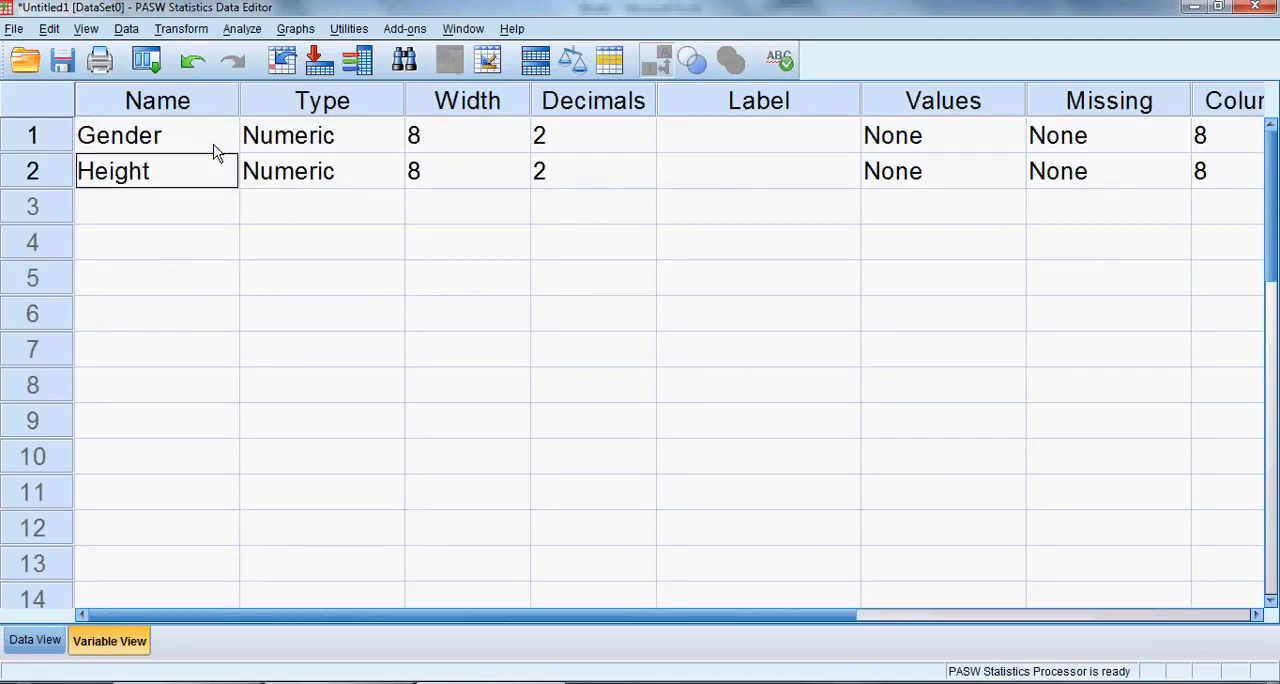
key("Return")
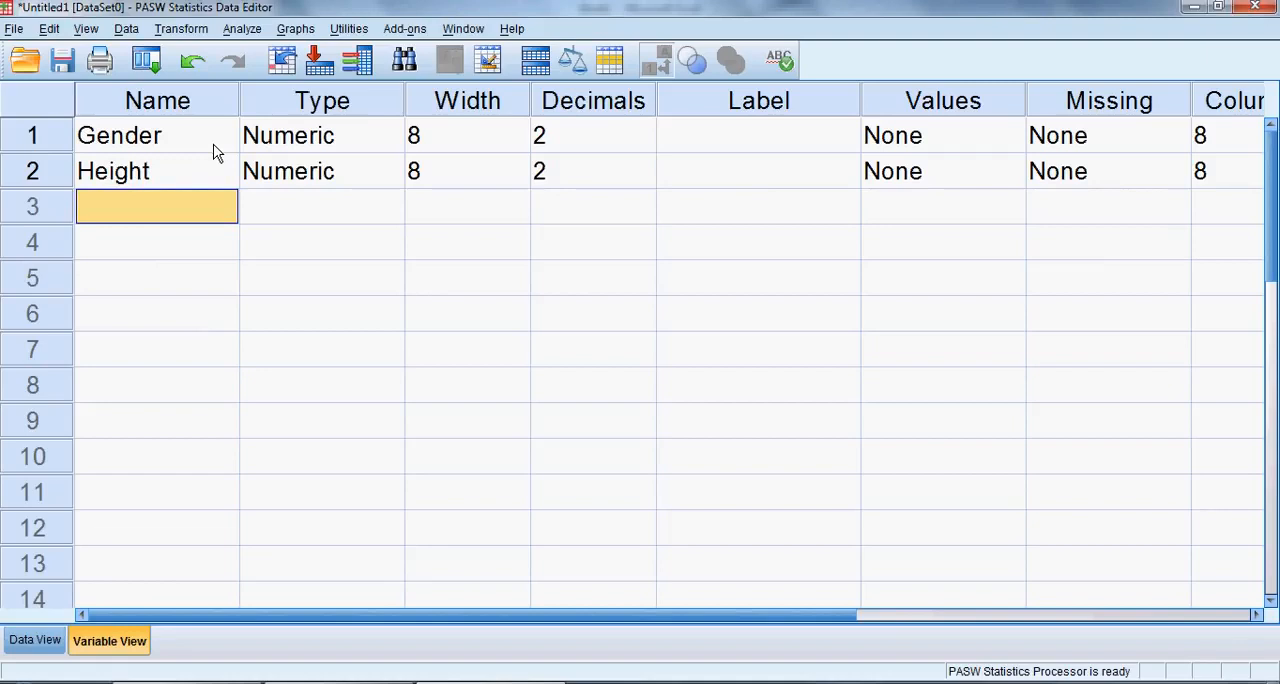
Examine the numeric Gender codes in the first three rows of the data.
left_click(45, 641)
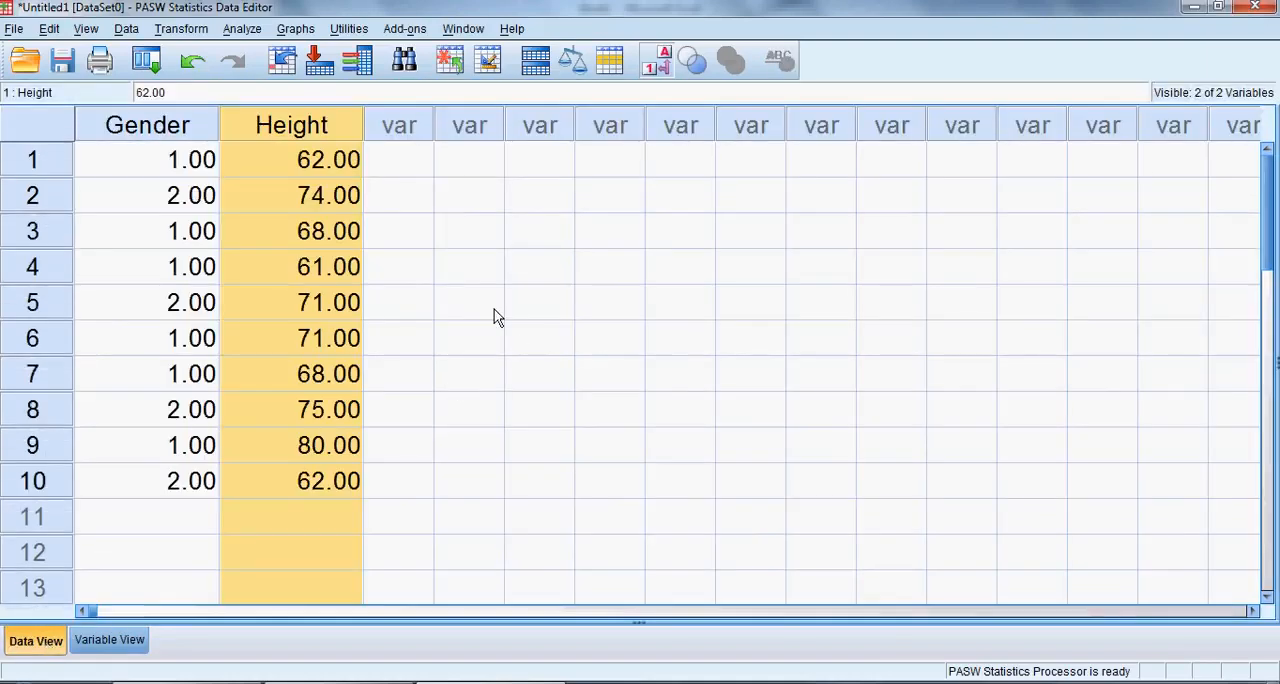
left_click(403, 198)
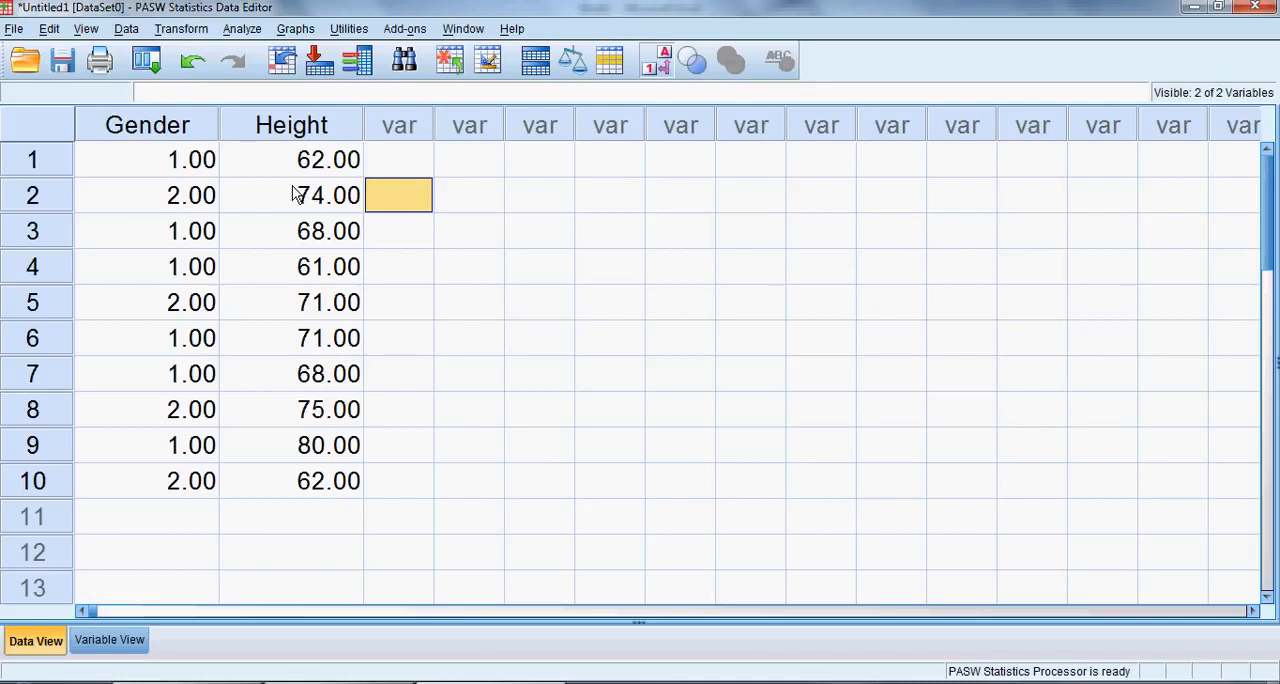
left_click(170, 166)
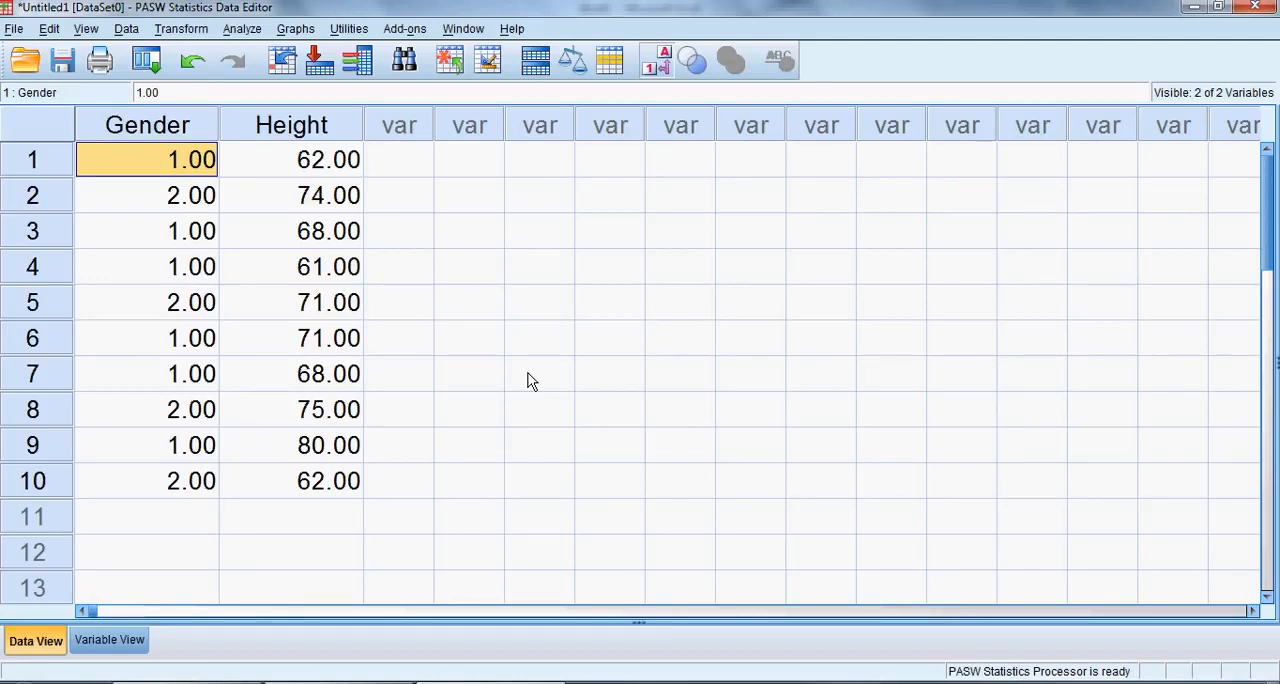
key("Down")
key("Down")
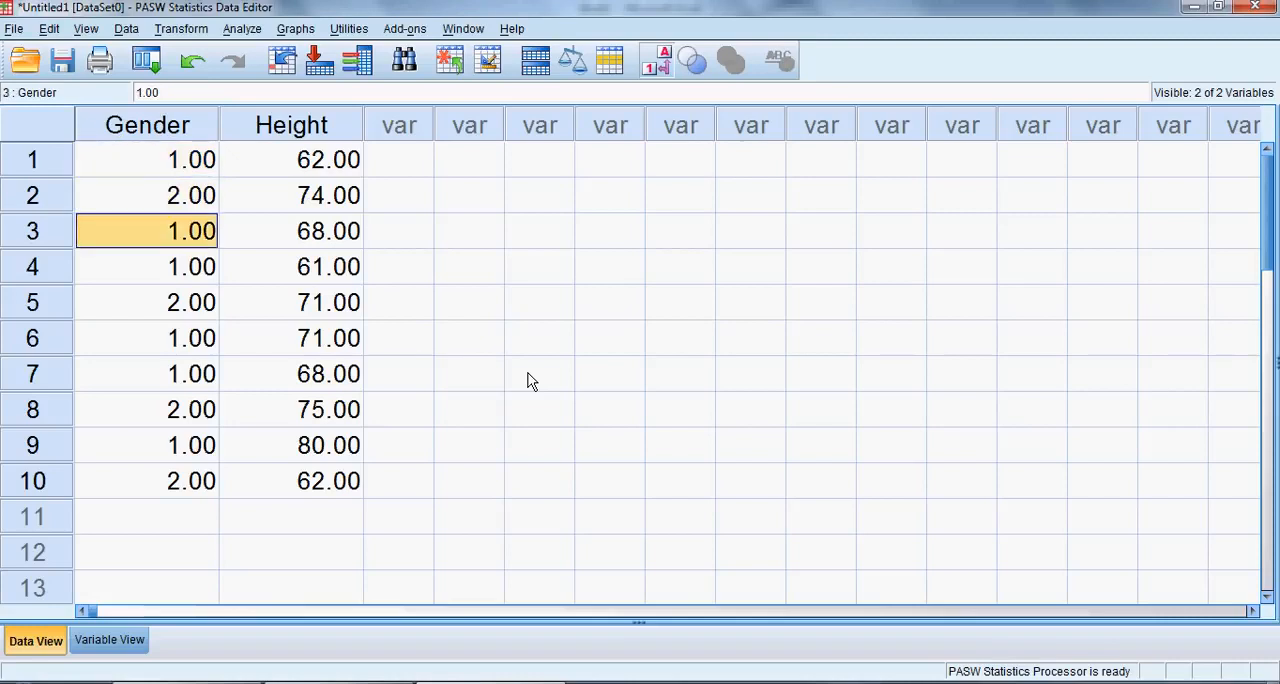
key("Up")
key("Up")
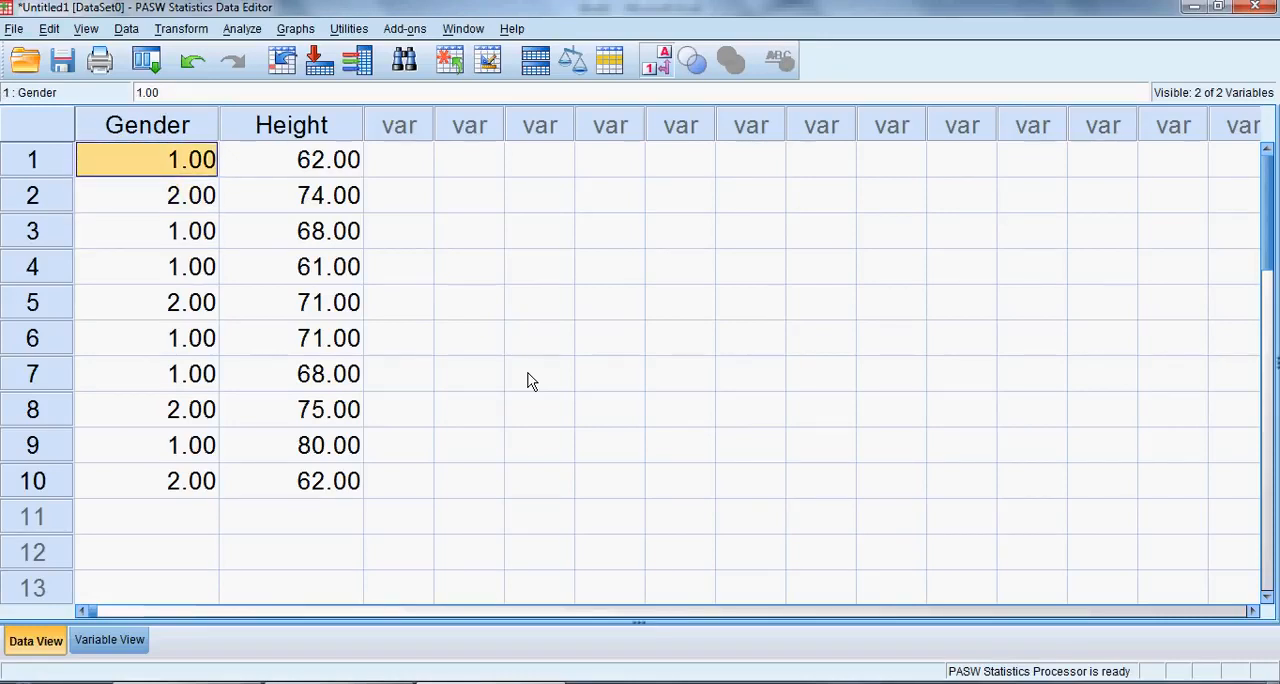
key("Down")
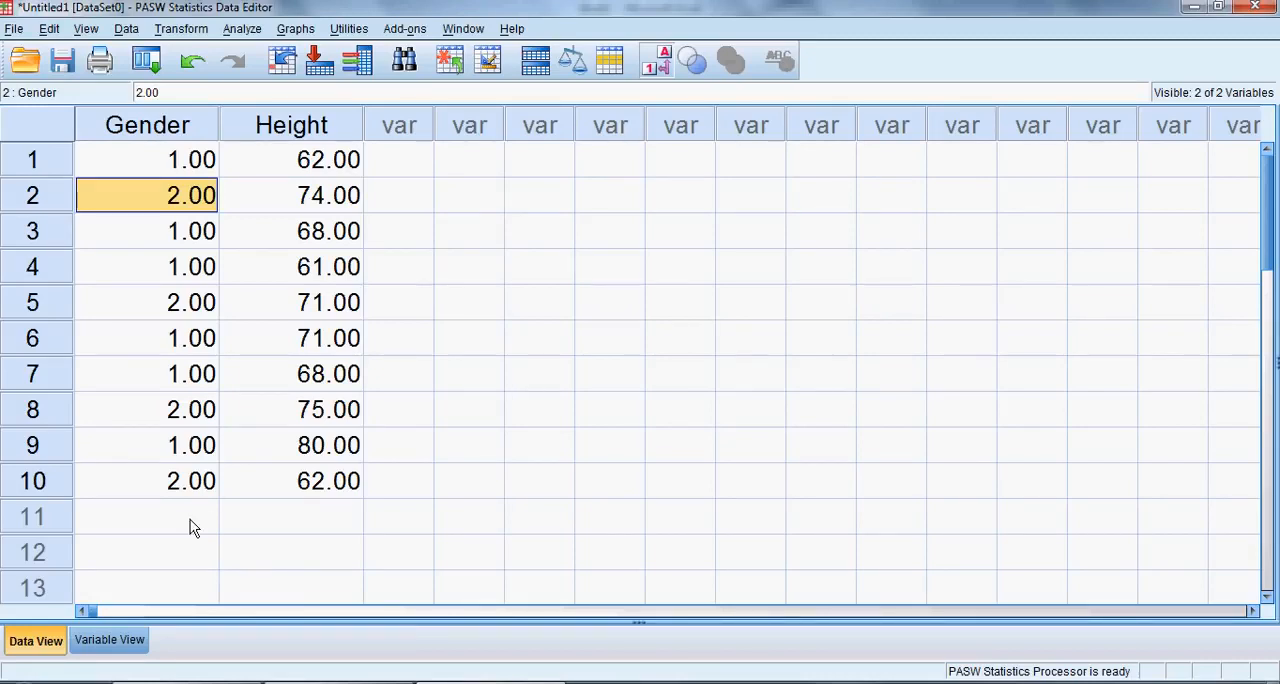
Set the measurement level of the Gender variable to Nominal and return to the data.
left_click(110, 640)
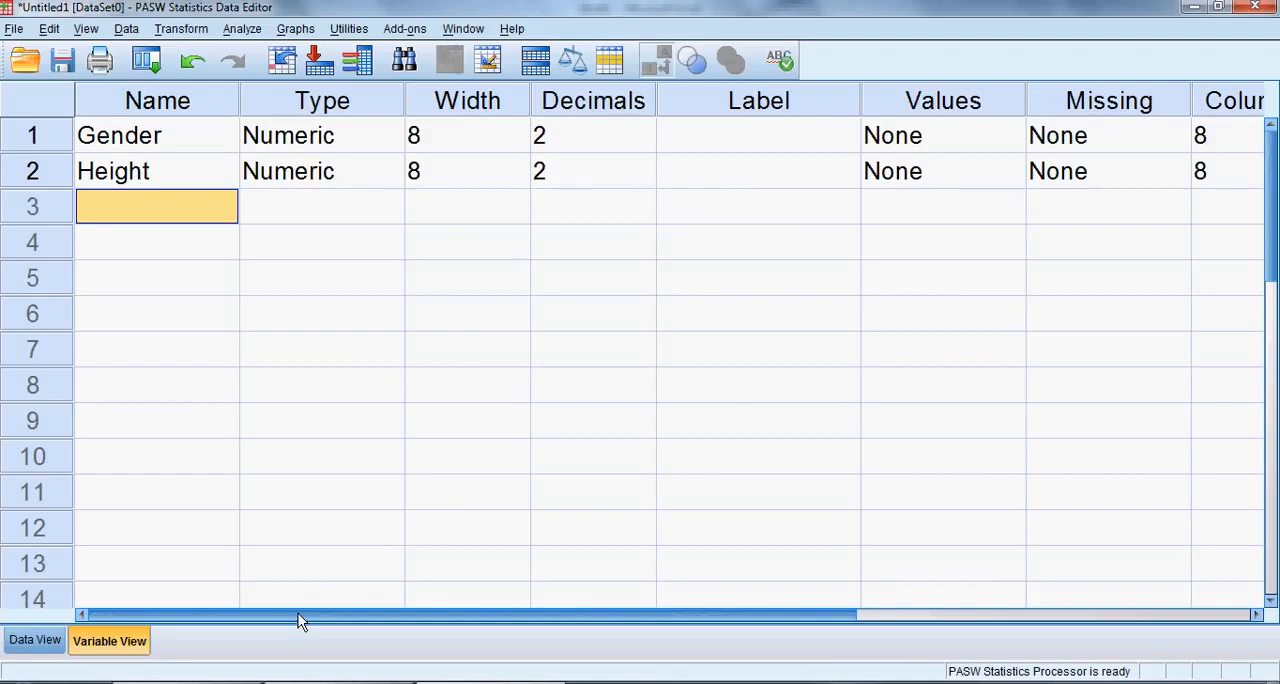
left_click_drag(298, 613, 806, 592)
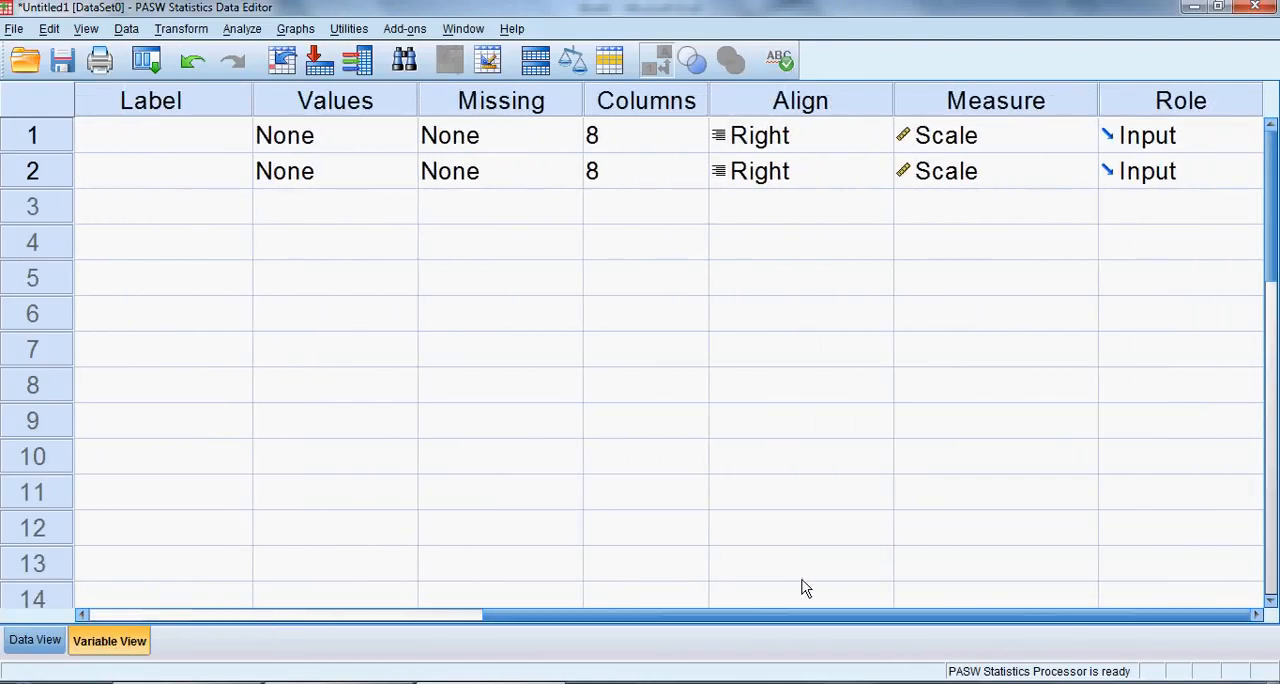
left_click(1080, 135)
left_click(997, 241)
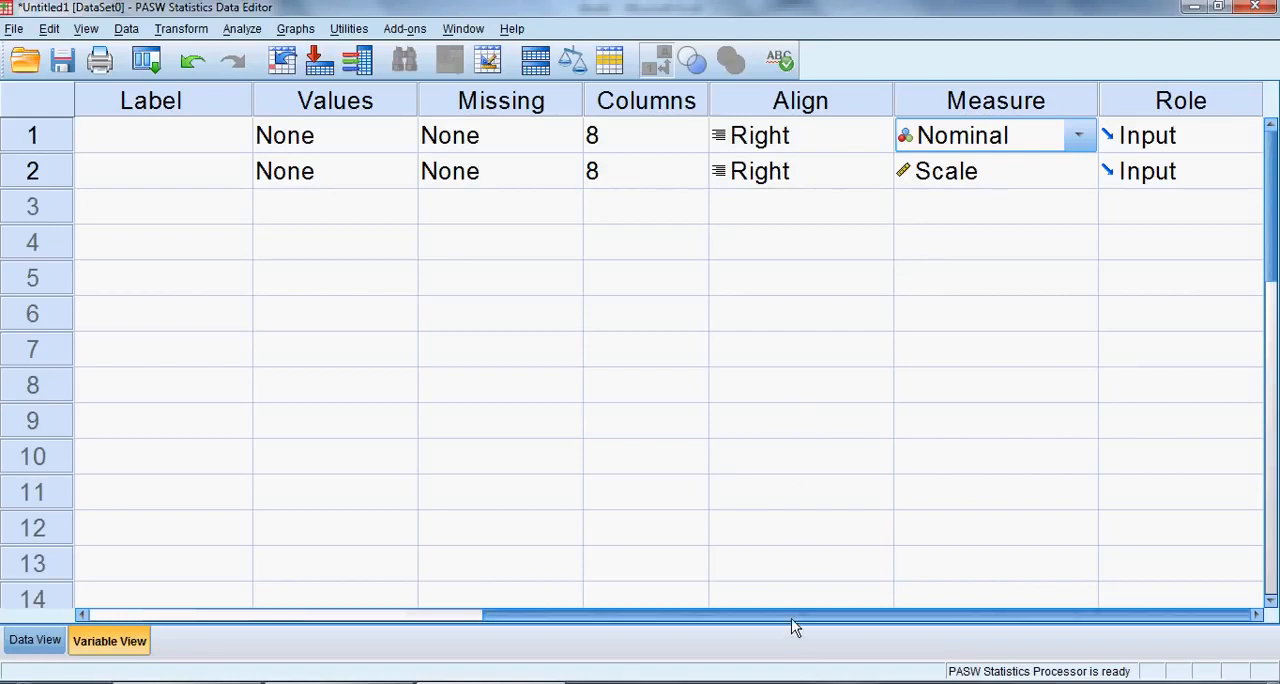
left_click_drag(791, 616, 331, 607)
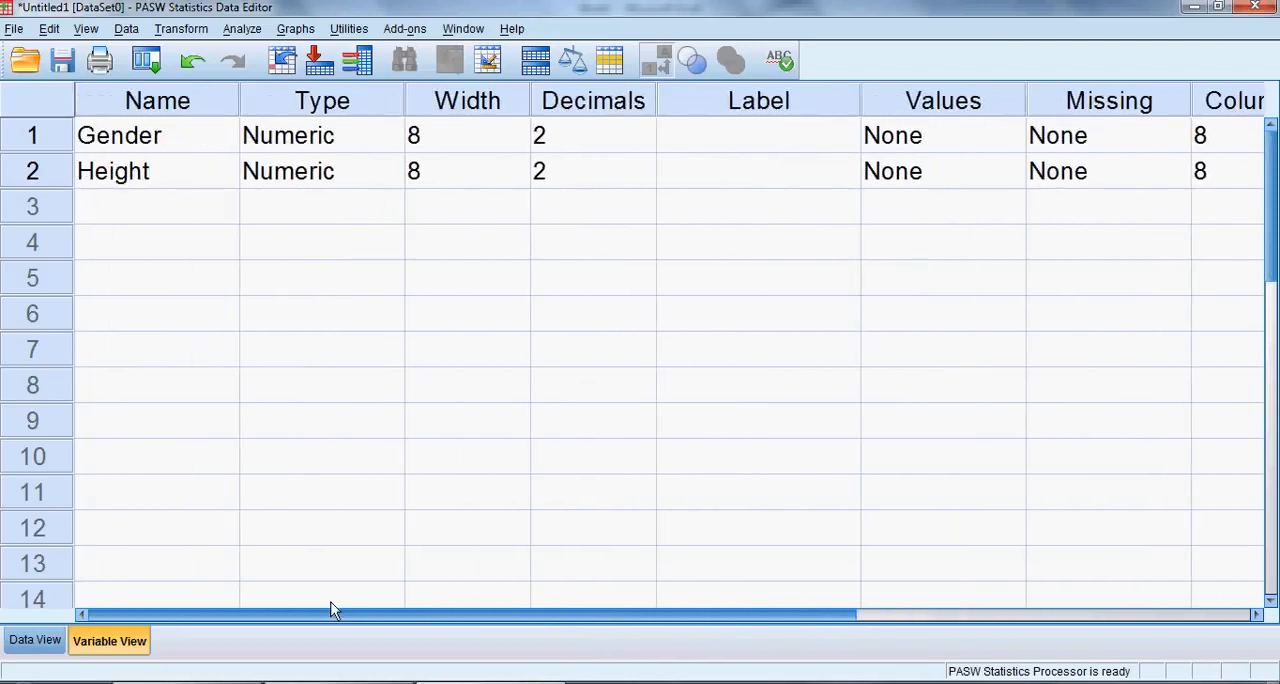
left_click(22, 648)
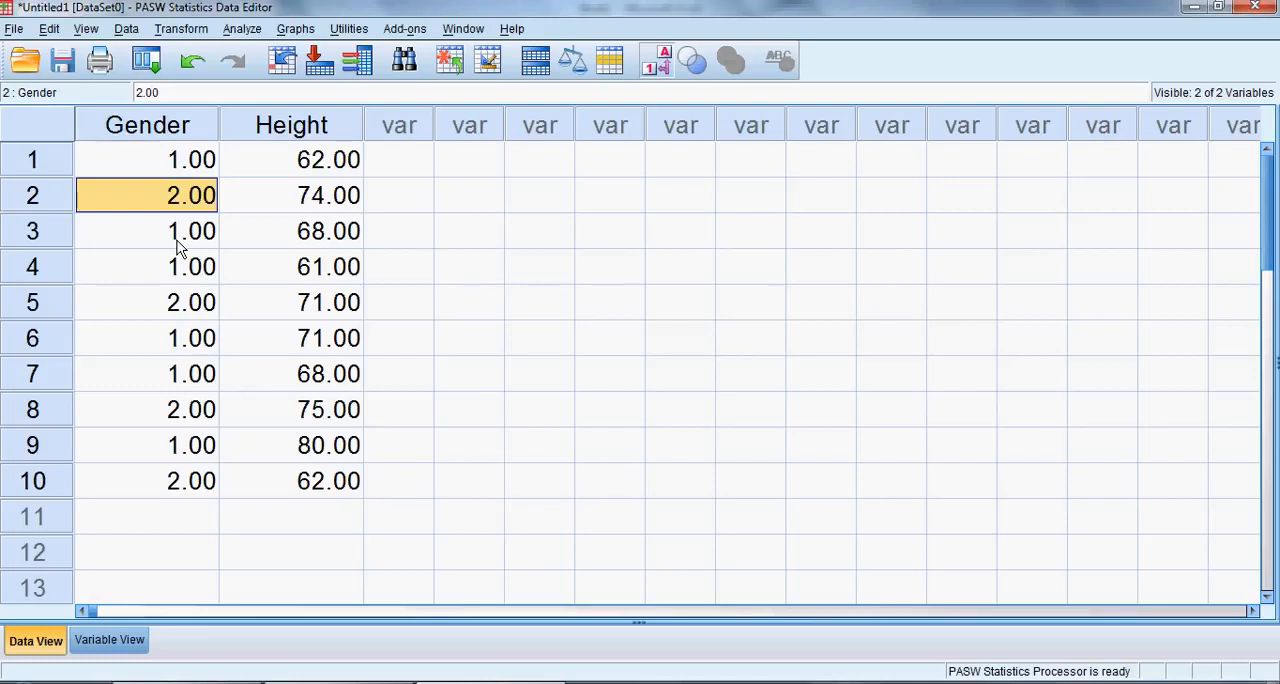
Define value labels for the Gender variable, 1 as Female and 2 as Male, and return to the data.
left_click(111, 641)
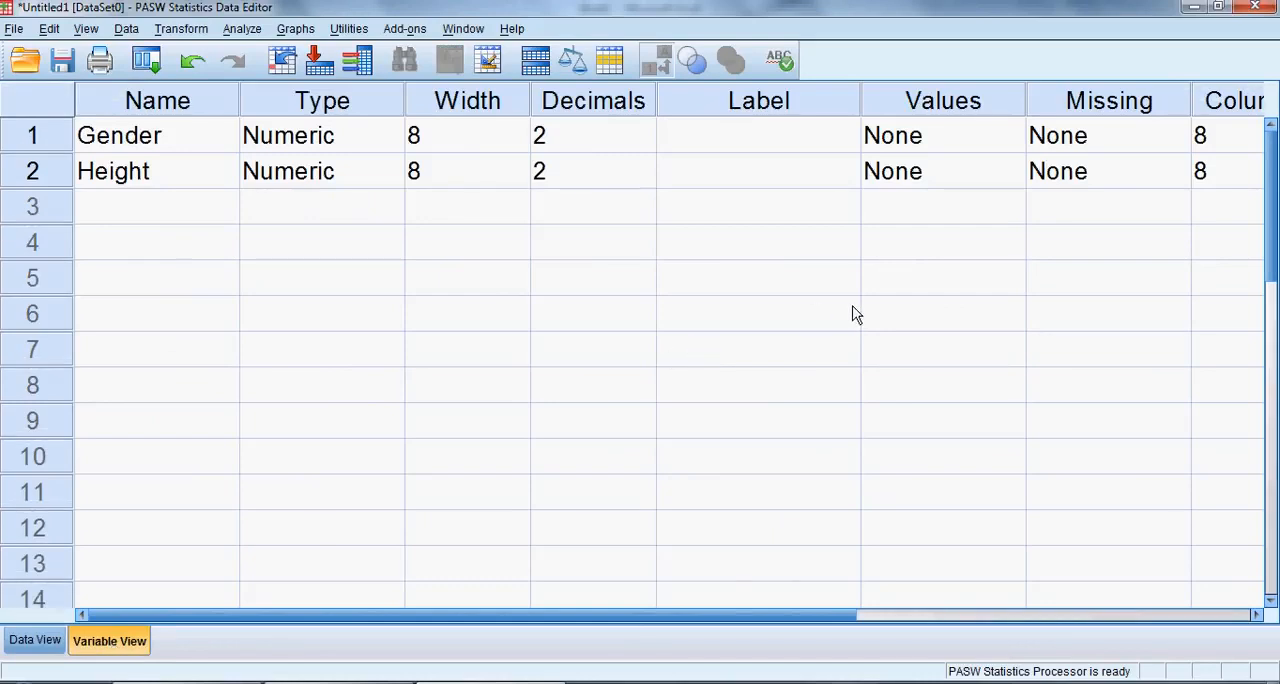
left_click(1000, 143)
left_click(1007, 145)
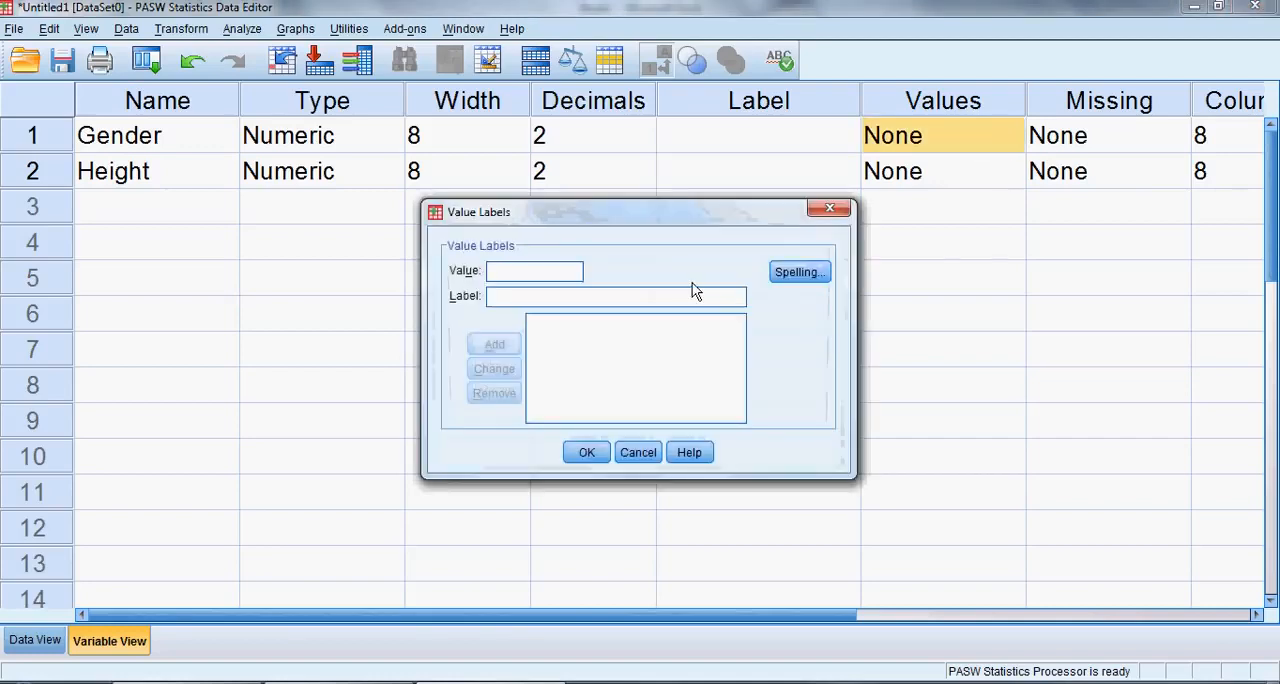
type("1")
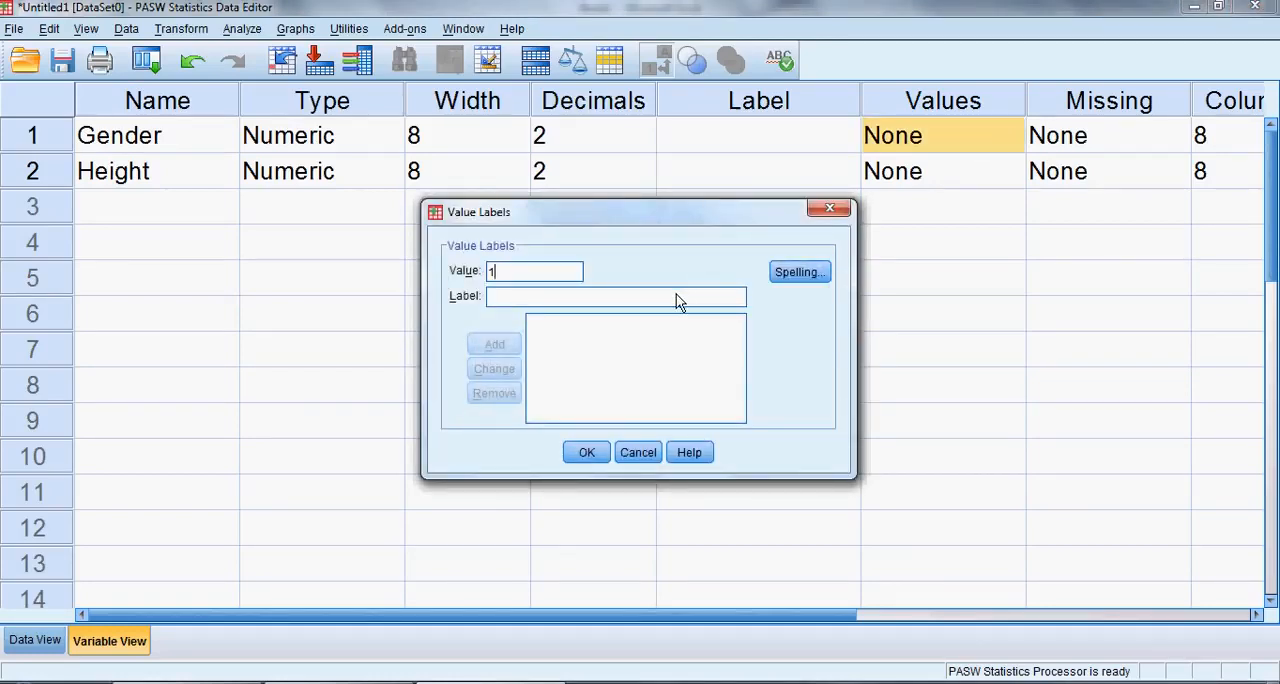
left_click(677, 300)
type("Female")
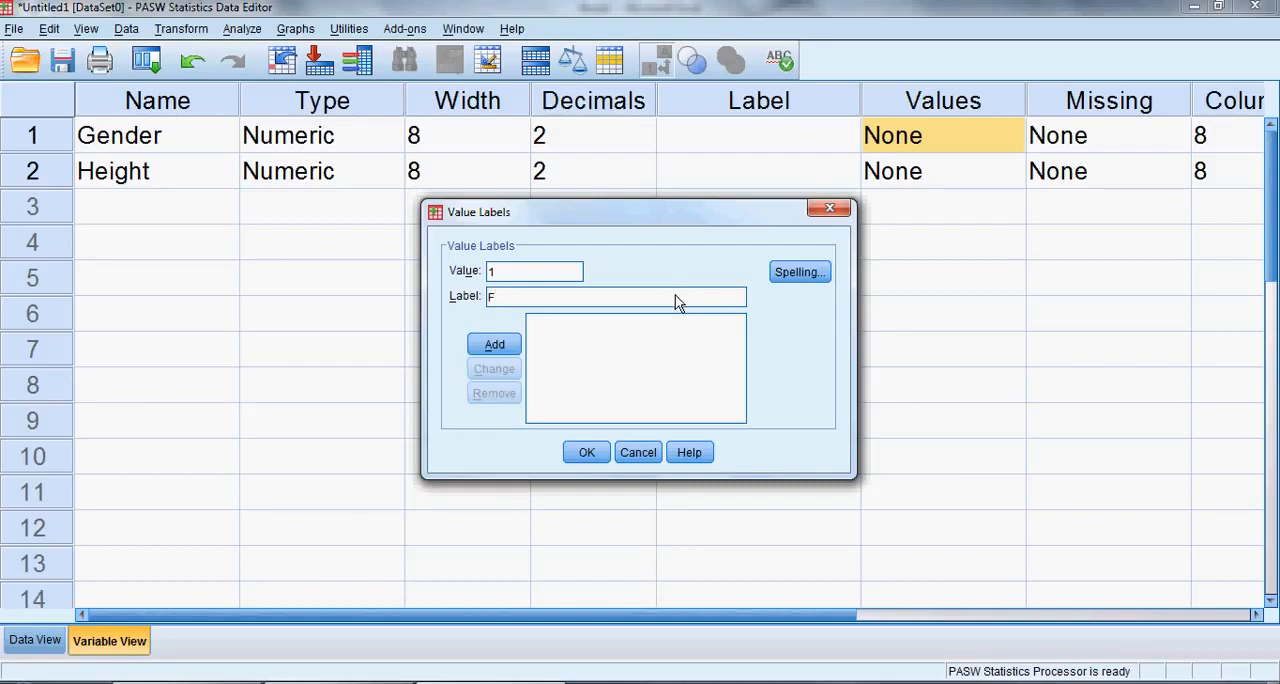
left_click(493, 346)
type("2")
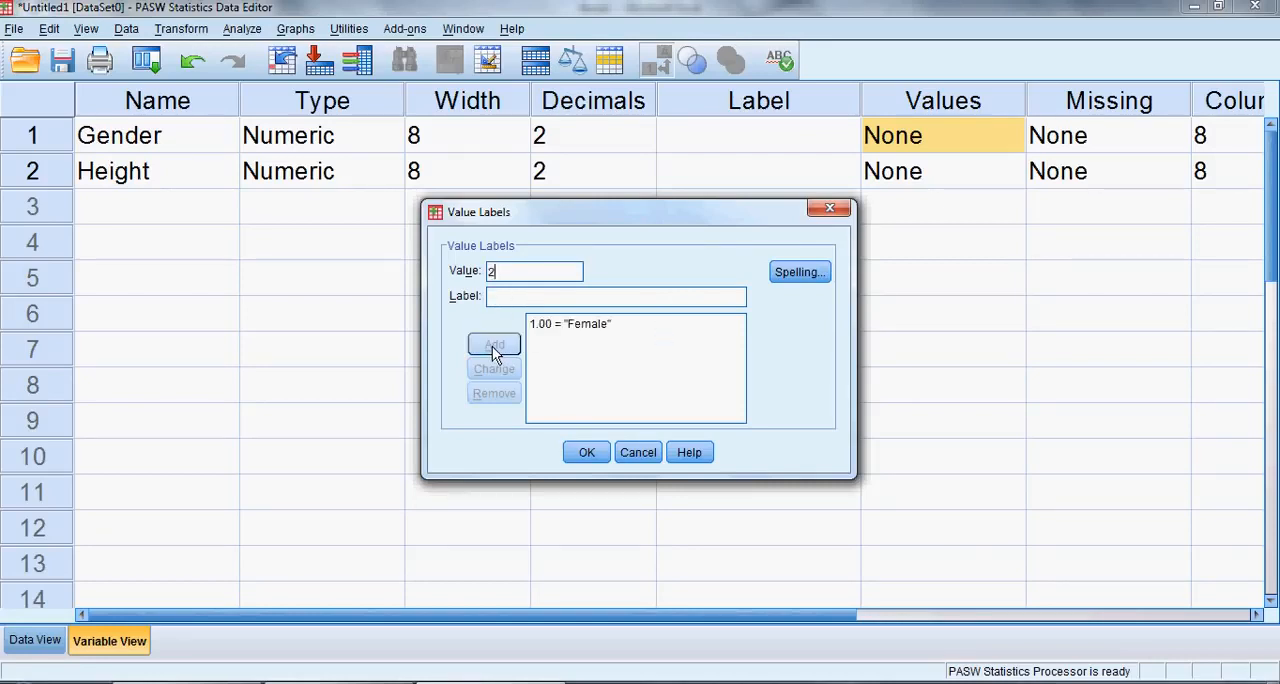
type("Male")
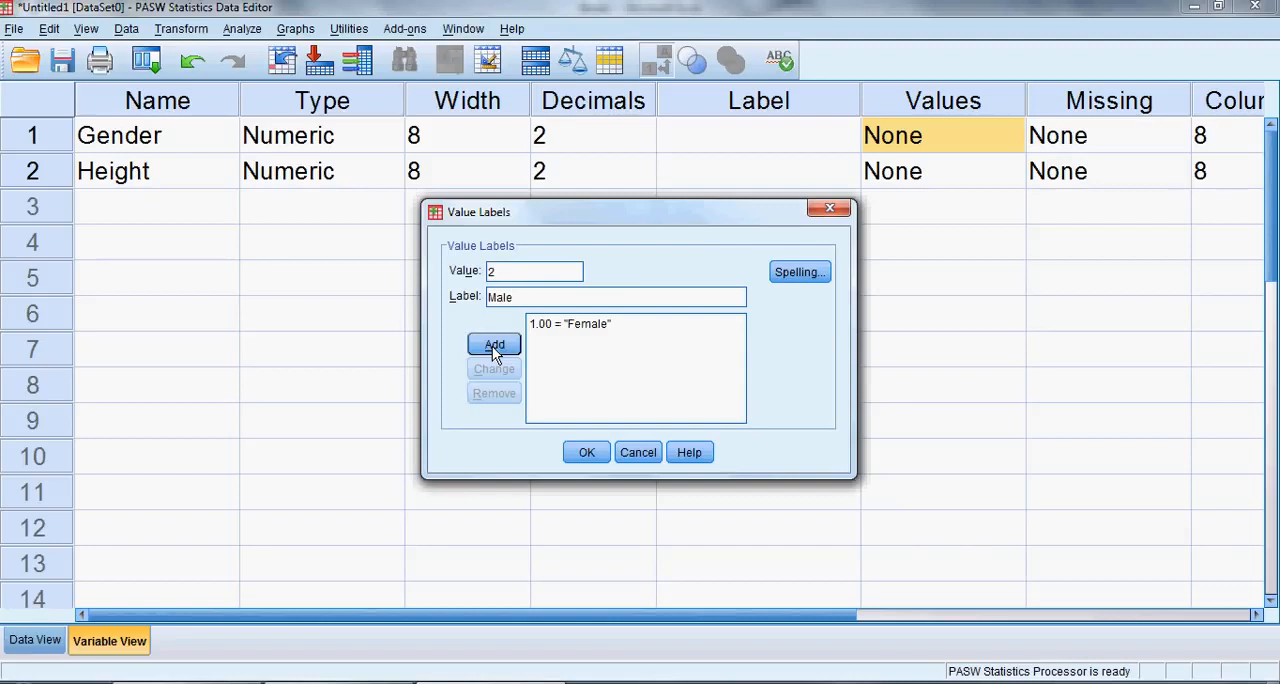
left_click(494, 350)
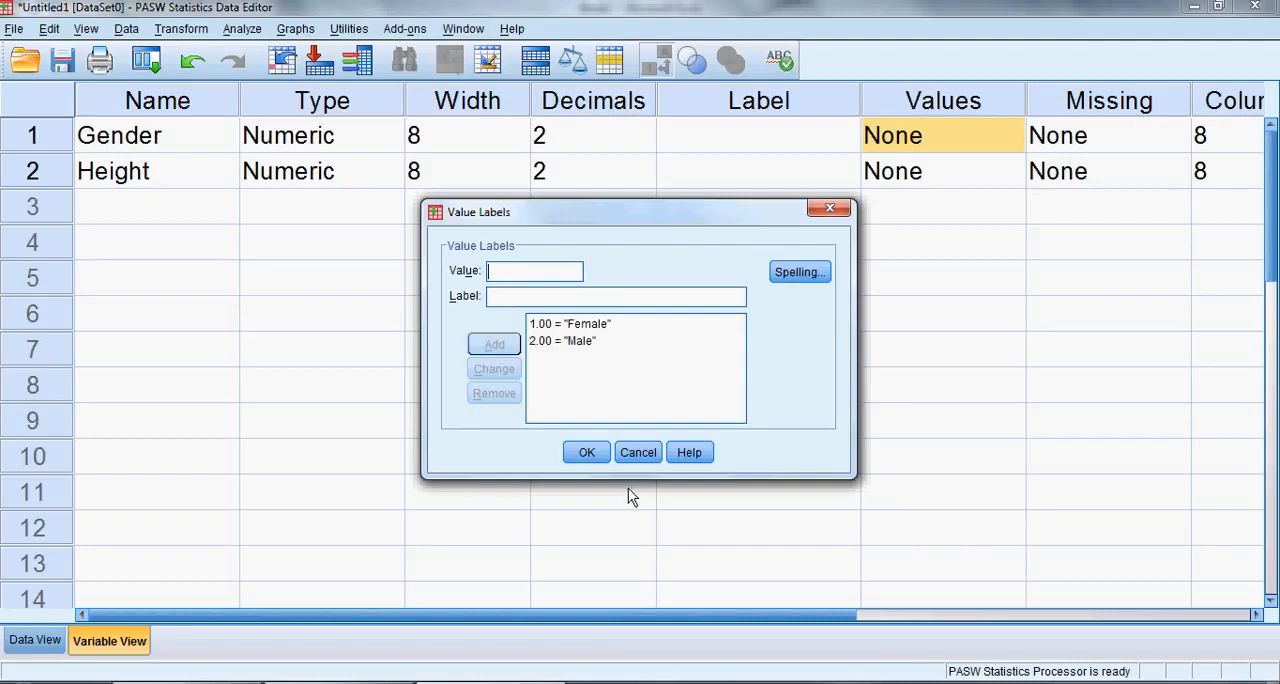
left_click(590, 456)
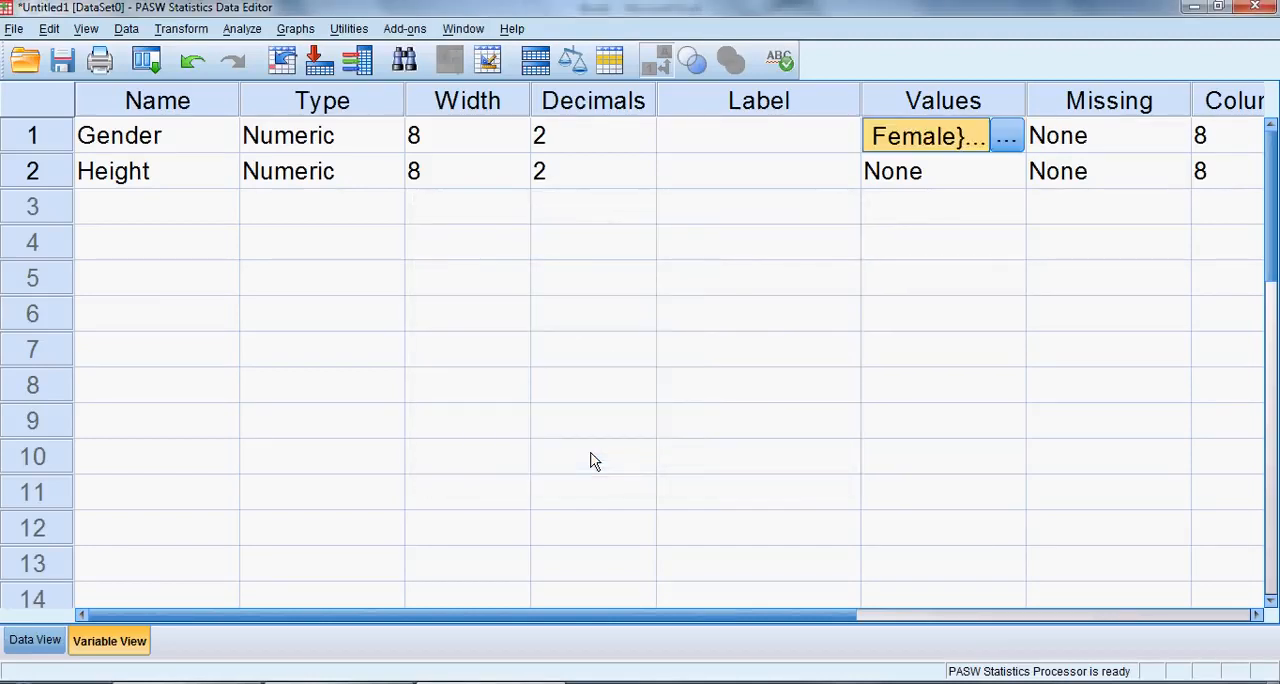
left_click(58, 641)
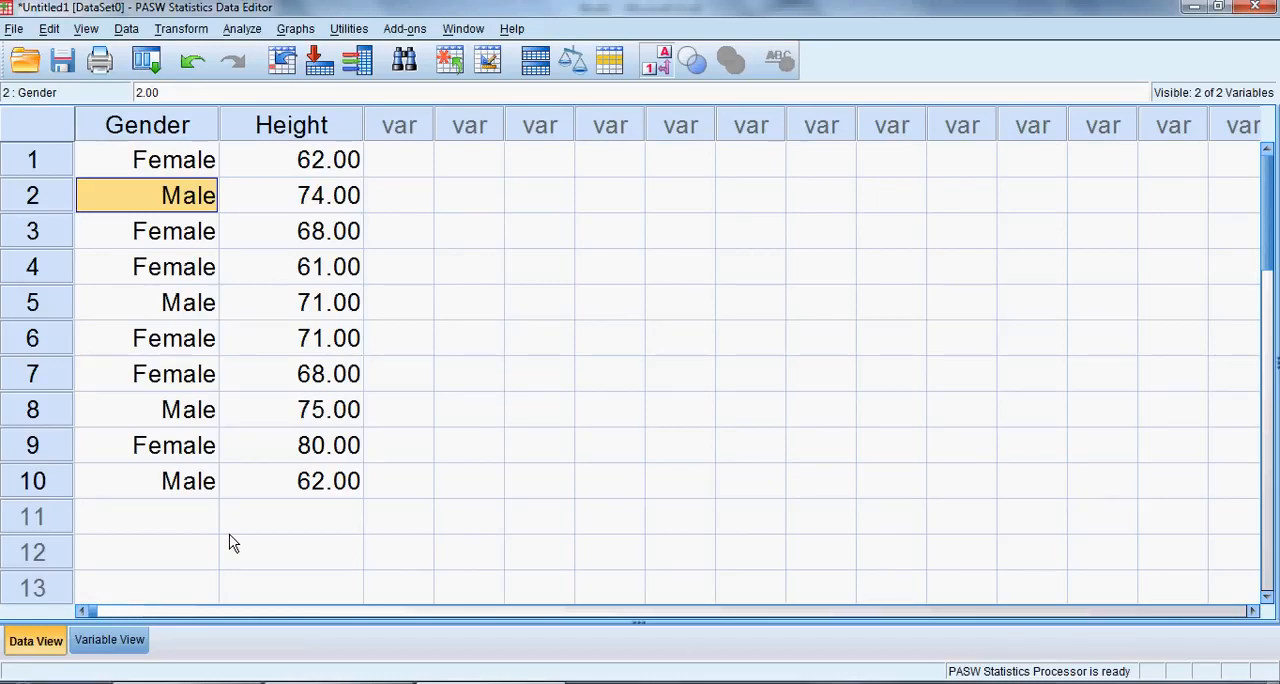
Switch the Gender column to its numeric codes and back to its value labels.
left_click(664, 66)
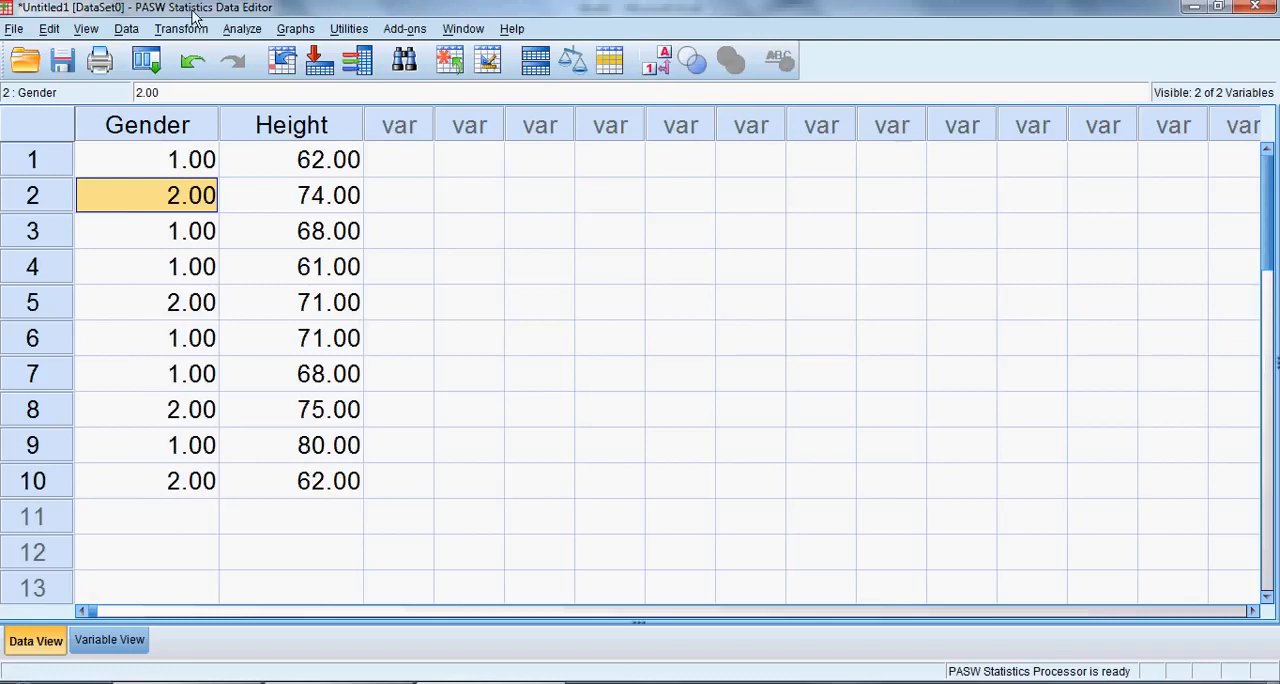
left_click(88, 30)
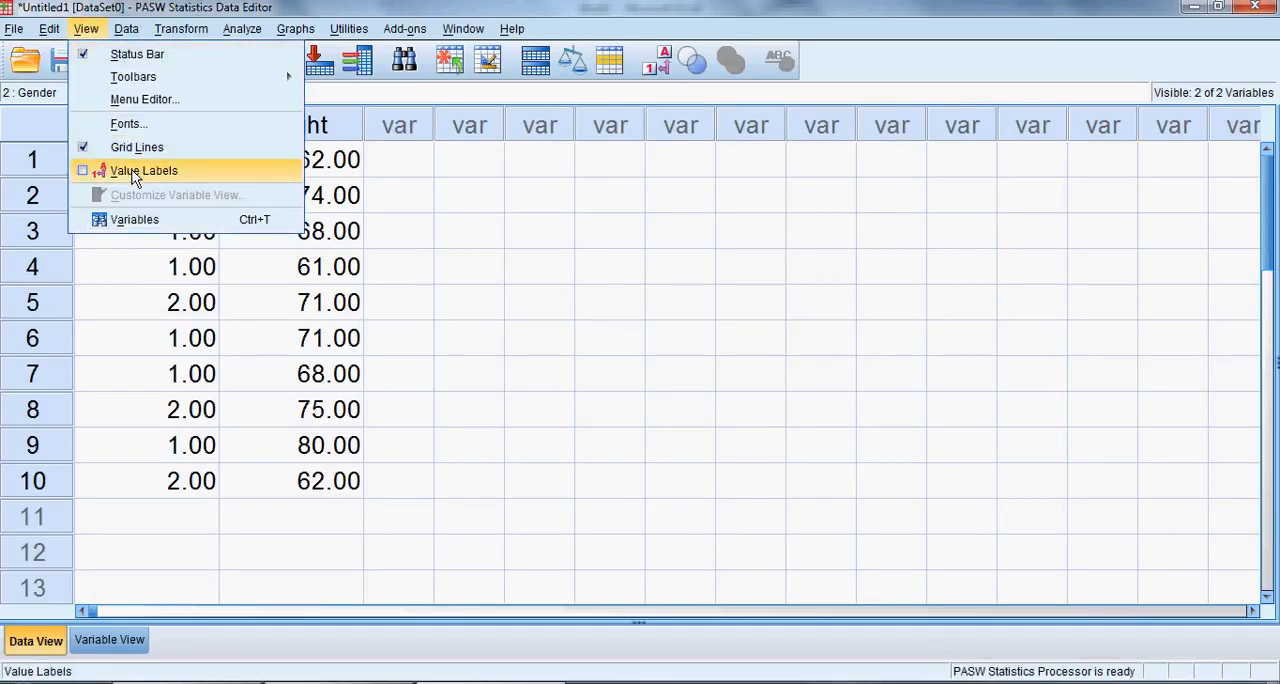
left_click(135, 176)
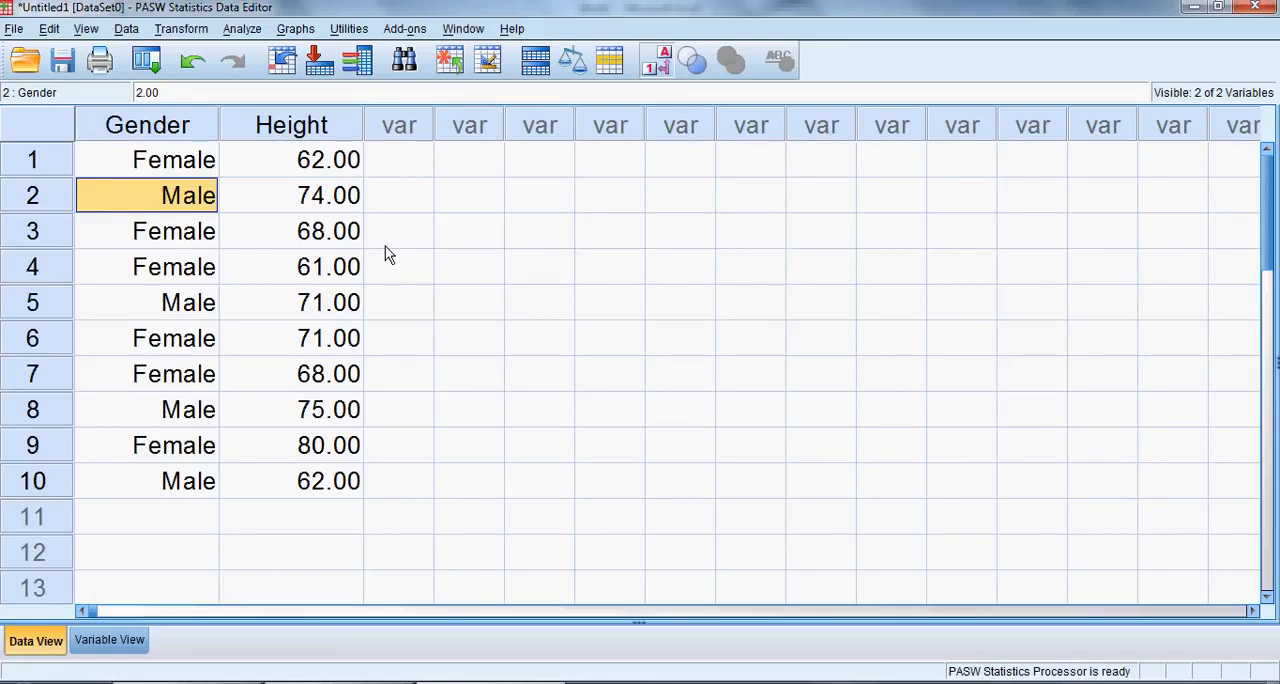
key("Up")
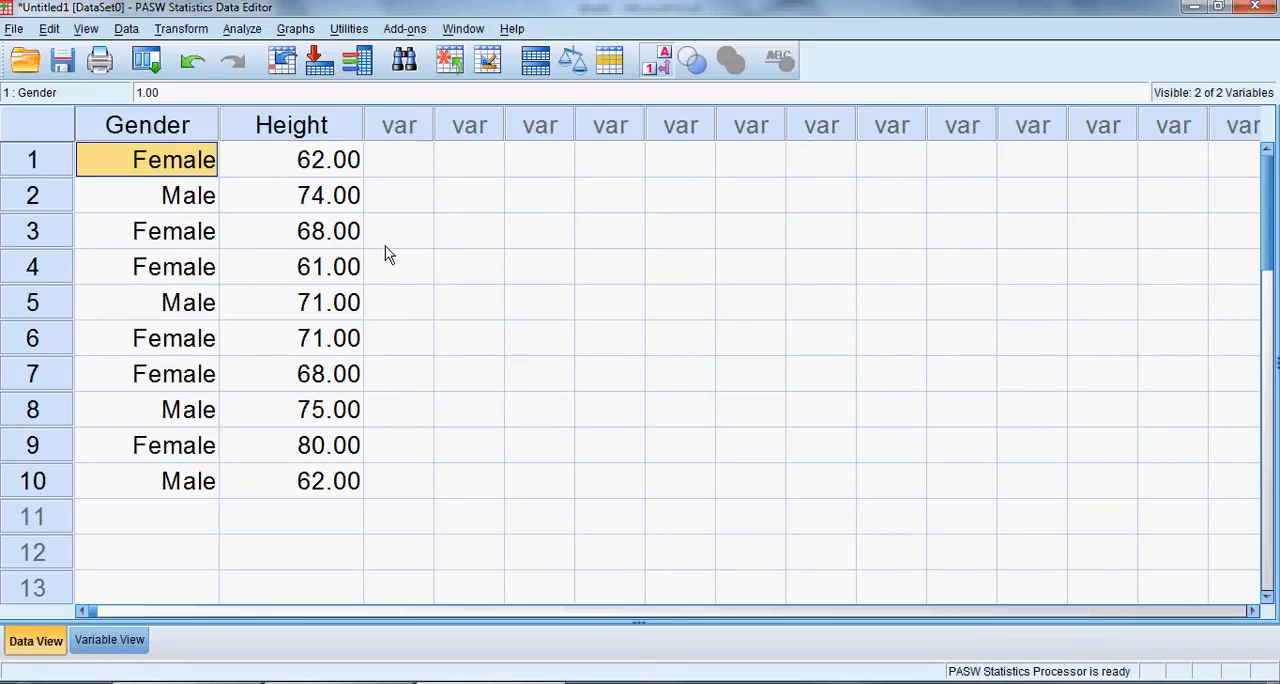
Start a Frequencies analysis from the descriptive statistics and add Gender as the variable to analyze.
left_click(242, 29)
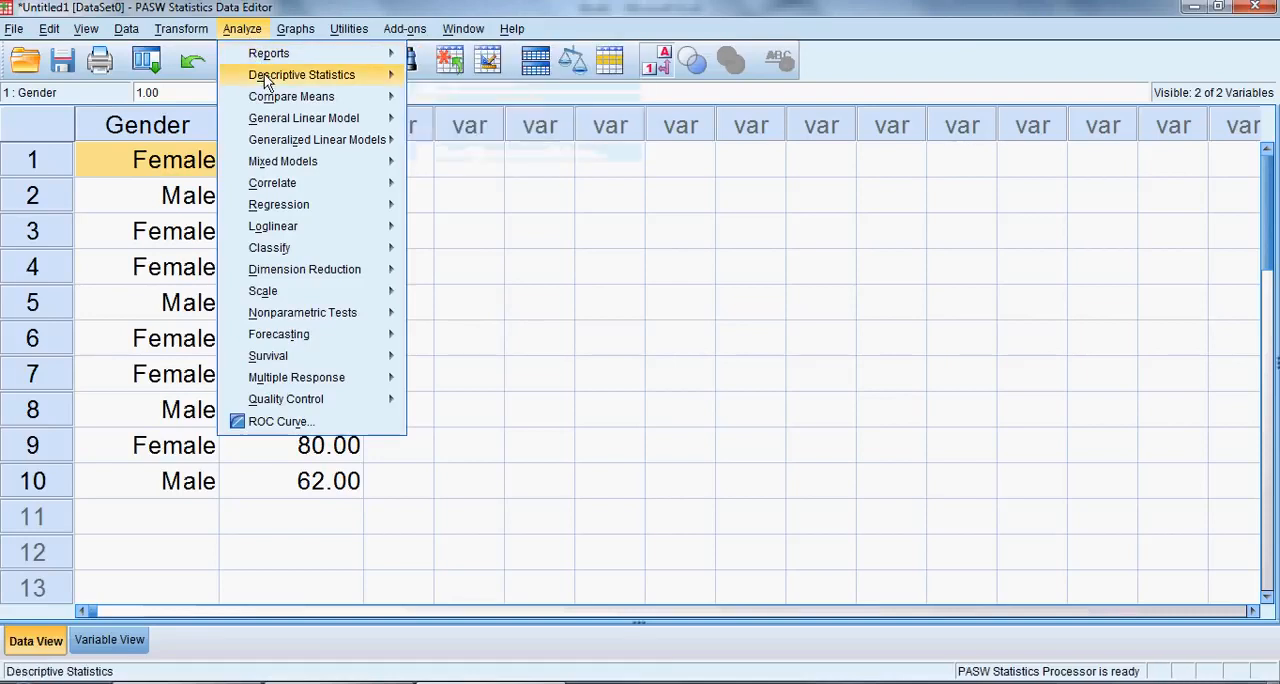
mouse_move(266, 82)
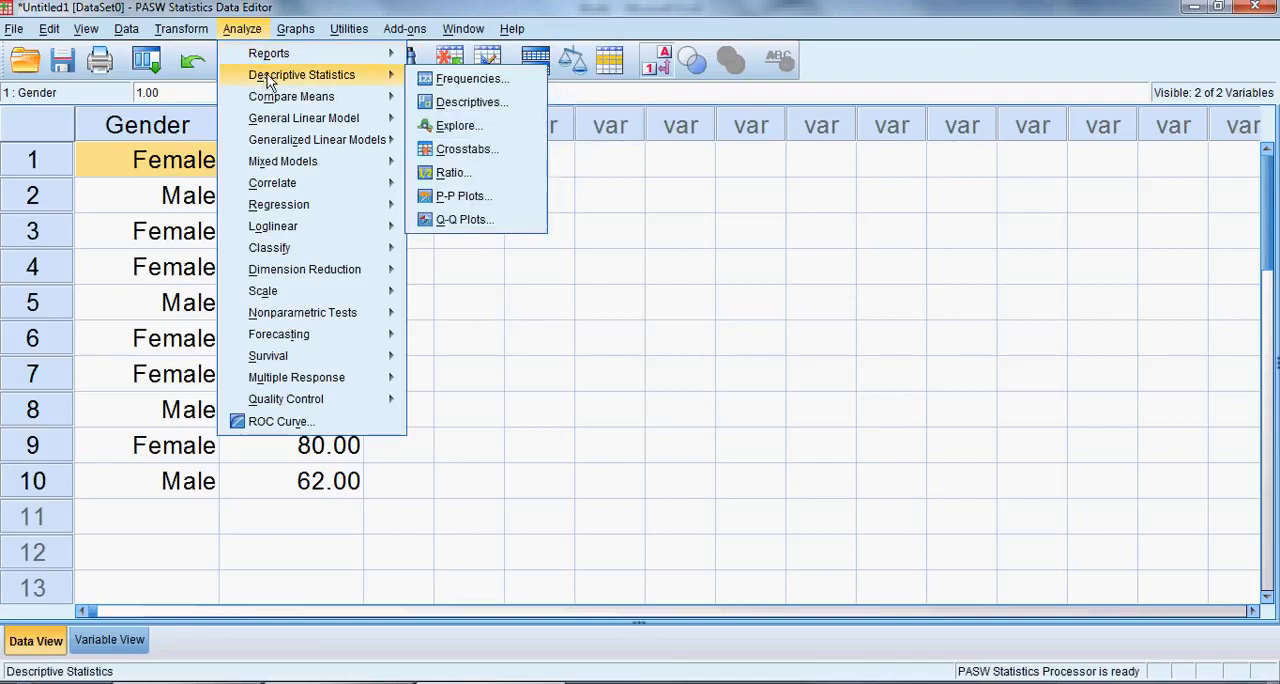
left_click(471, 80)
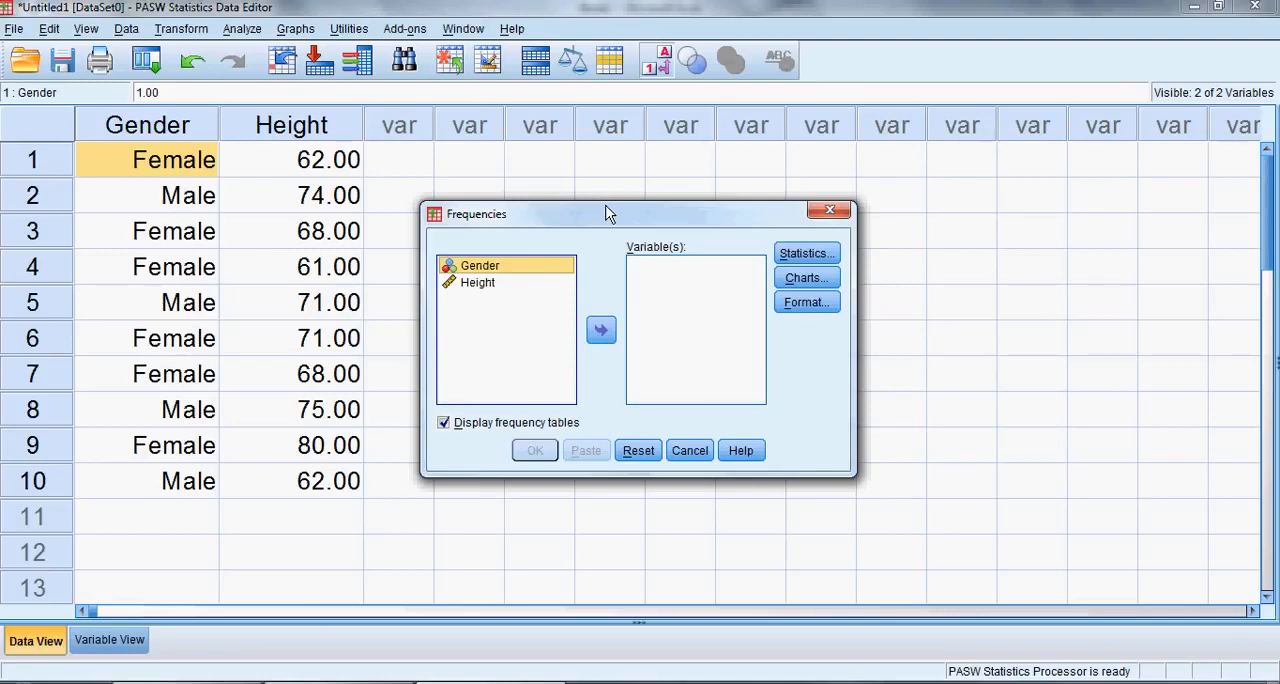
left_click_drag(608, 216, 616, 182)
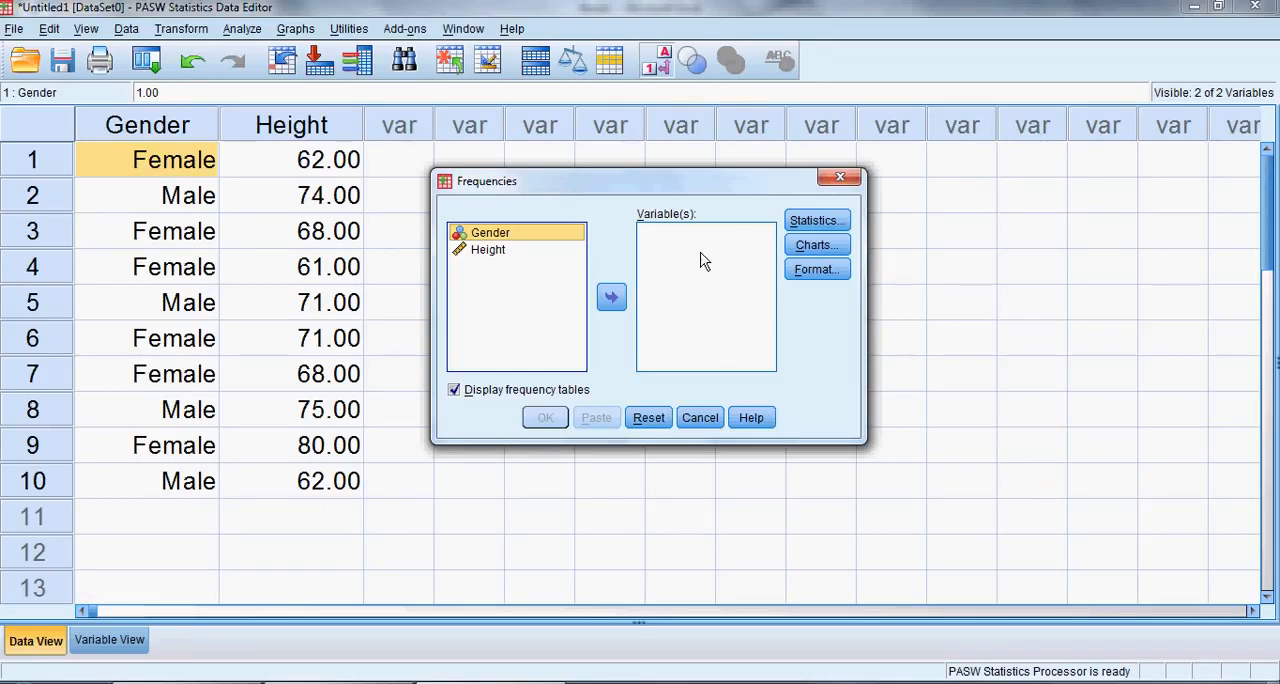
left_click(498, 234)
left_click(612, 308)
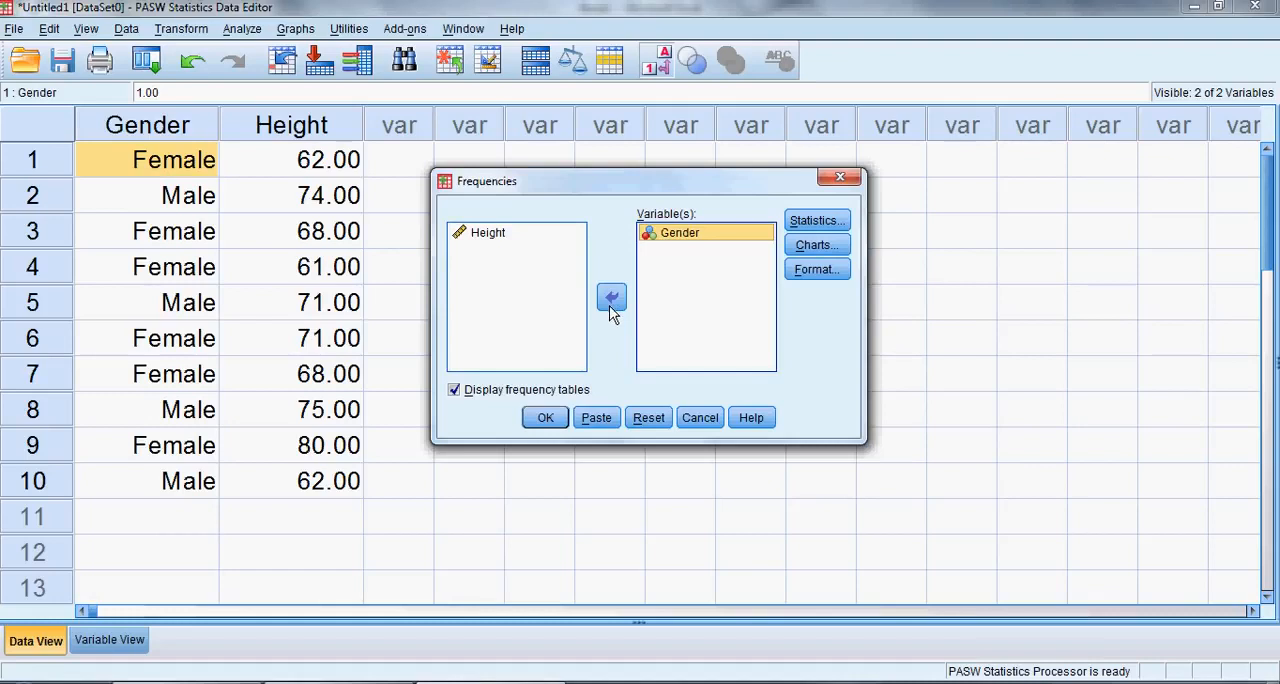
Remove Gender from the variables to analyze, add it back, and run the Frequencies analysis with its output window maximized.
left_click(612, 308)
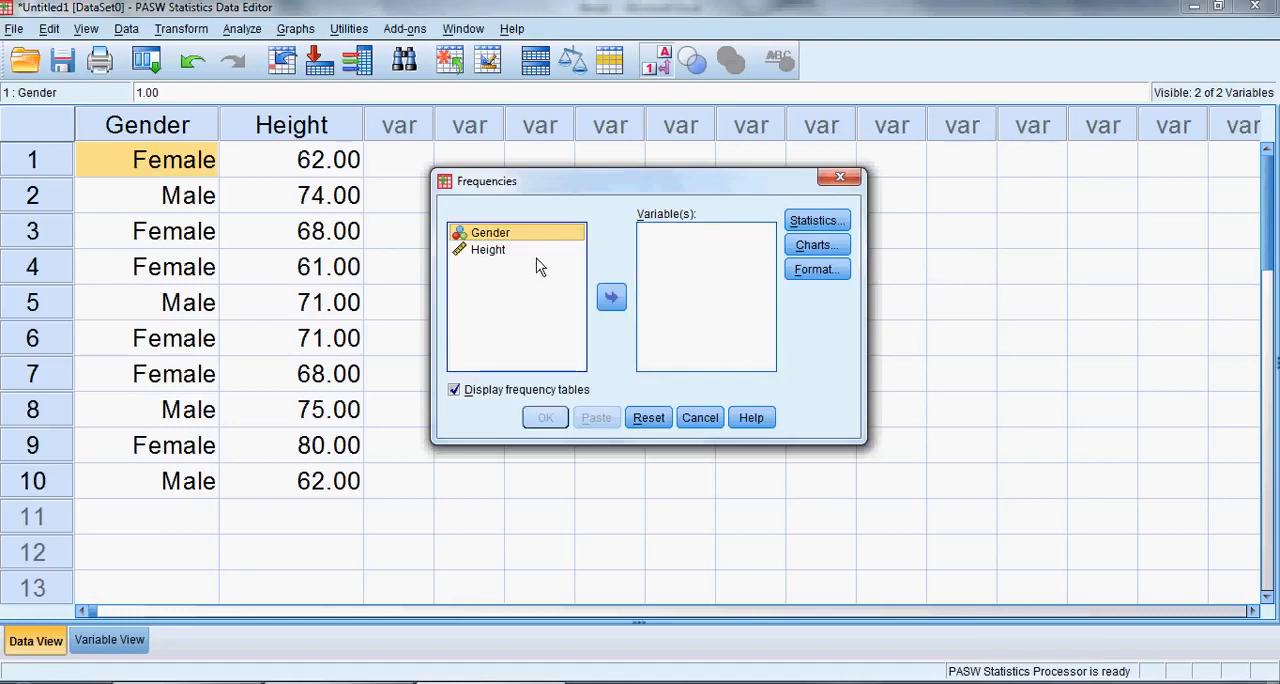
left_click_drag(512, 241, 670, 248)
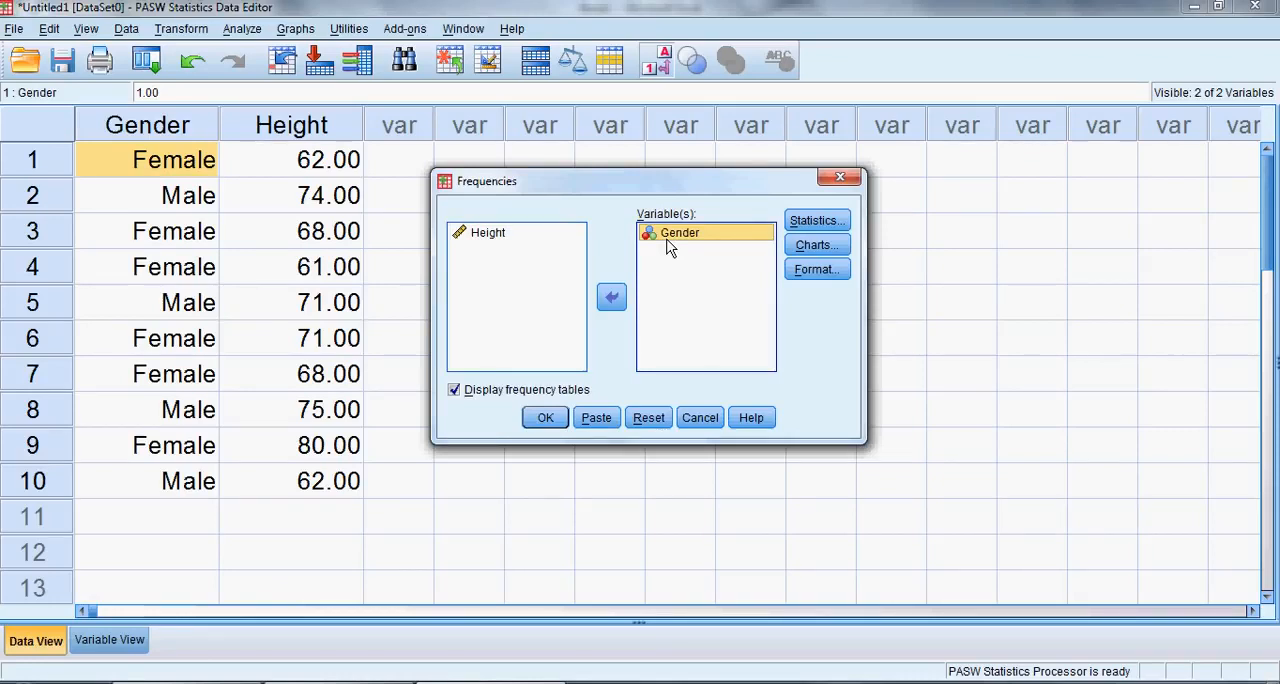
left_click(545, 419)
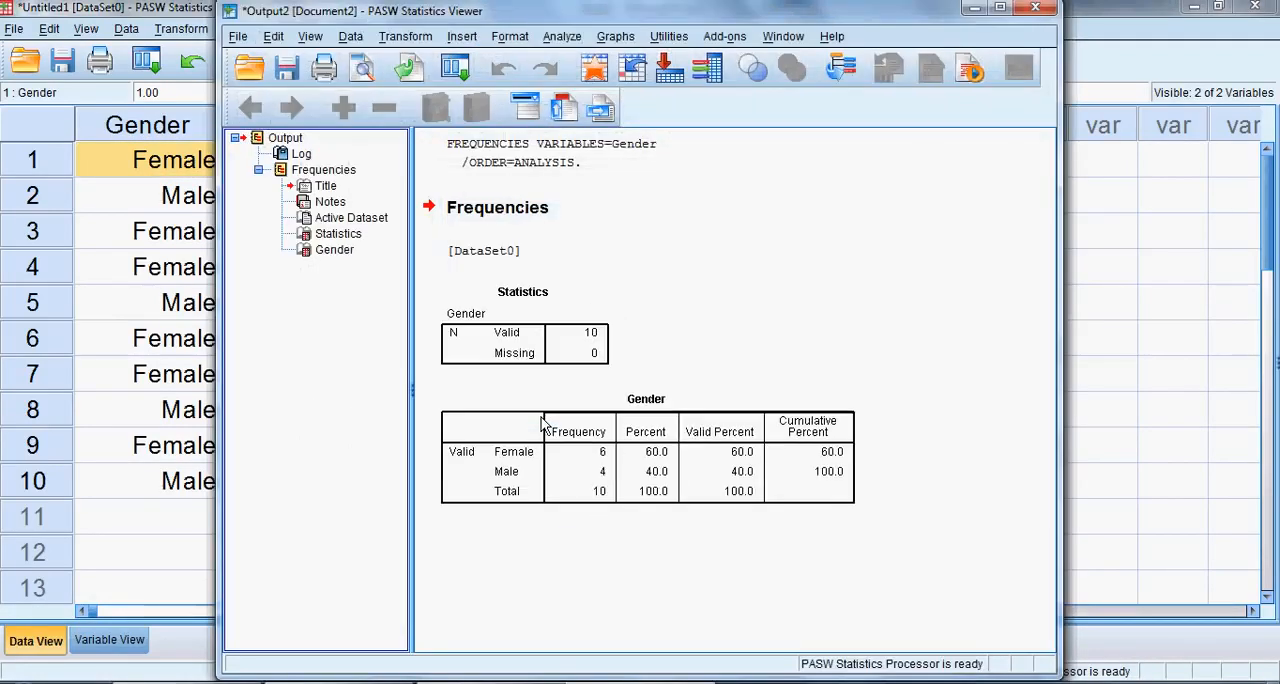
left_click(1000, 10)
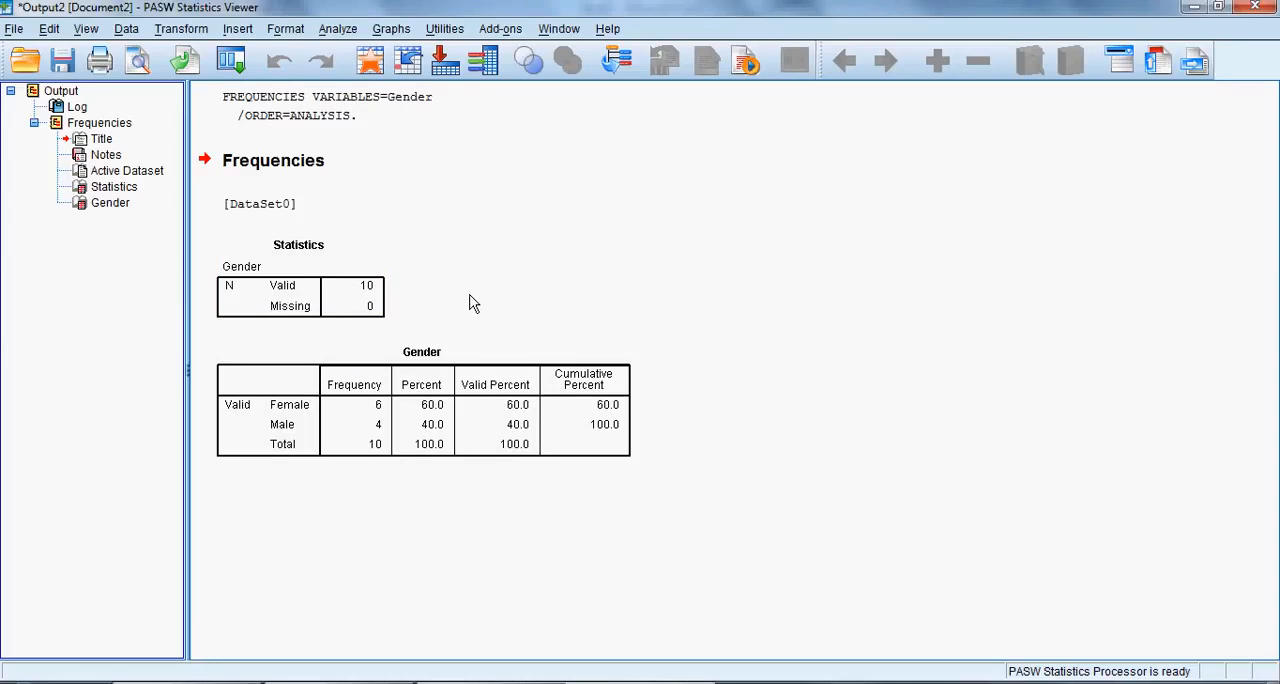
Select the Gender frequency table in the output and examine its frequencies and percentages.
left_click(398, 432)
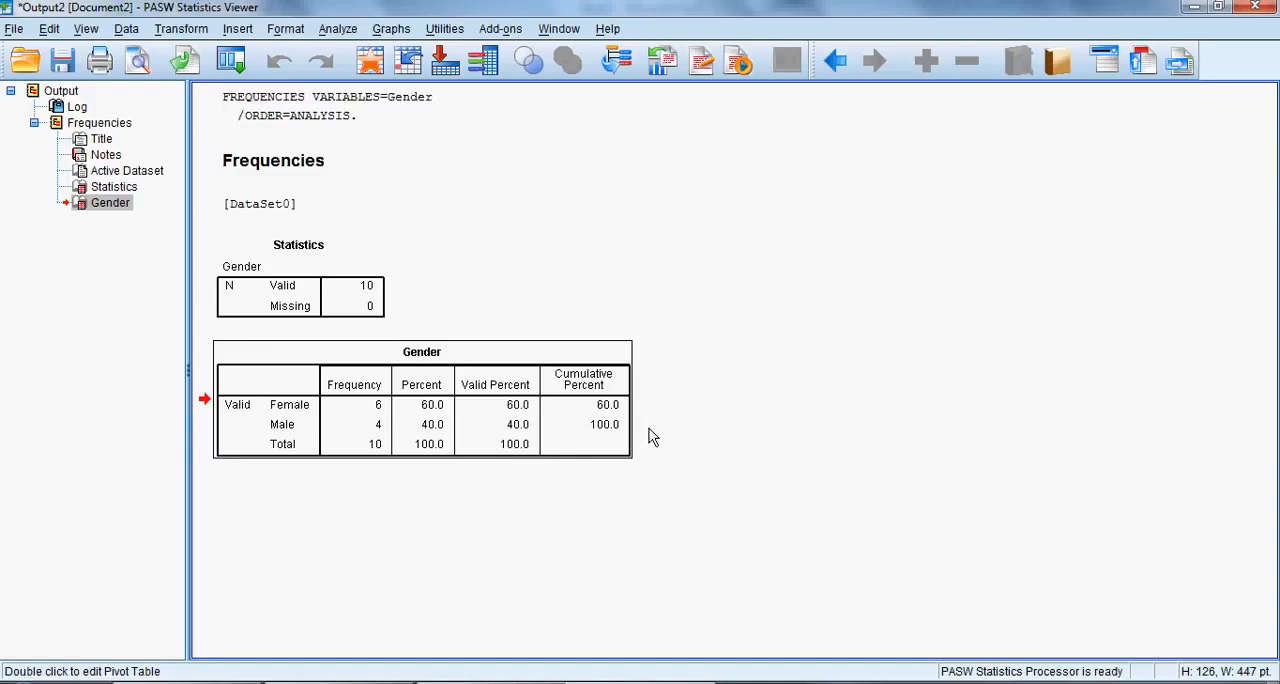
left_click(571, 437)
left_click(340, 32)
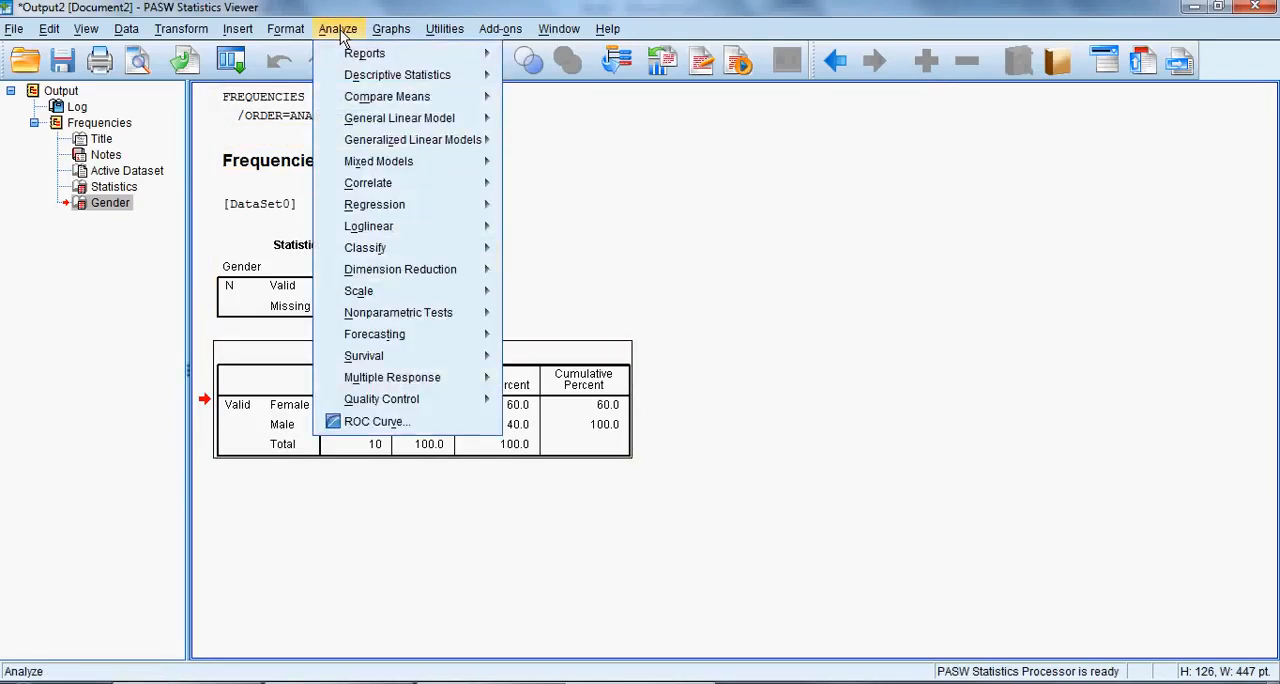
left_click(340, 29)
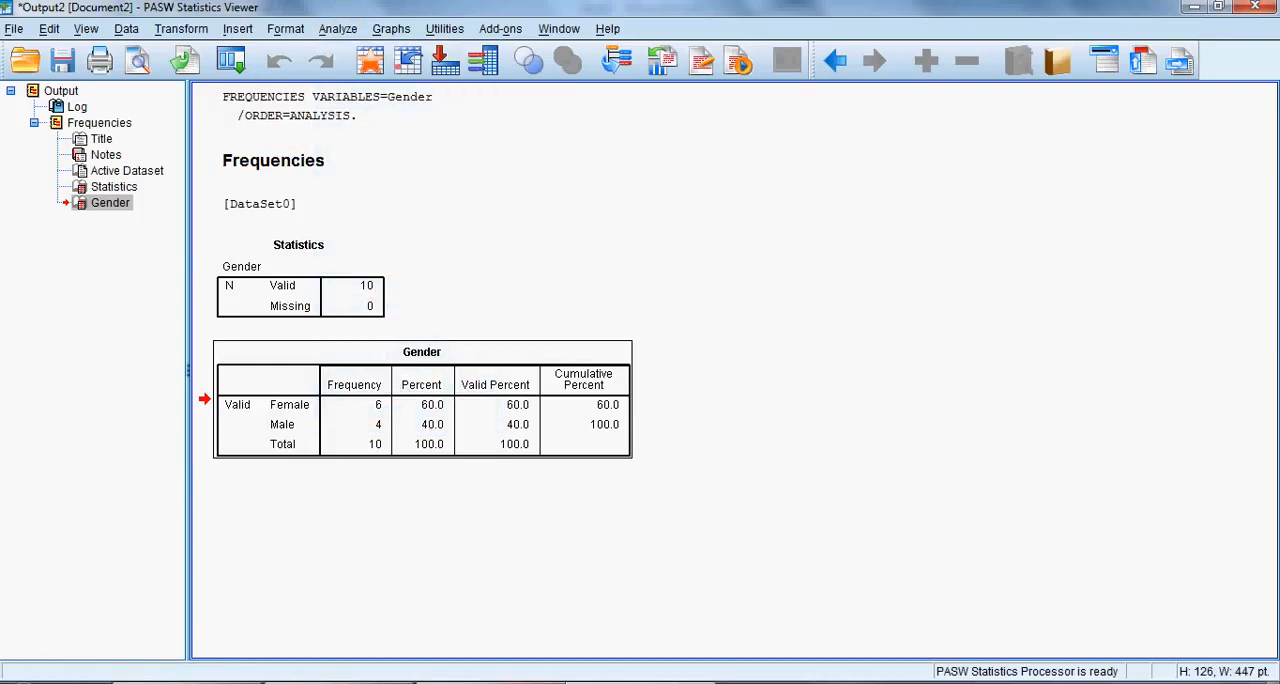
Return to the dataset and start a Descriptives analysis with Height as the variable to analyze.
left_click(505, 600)
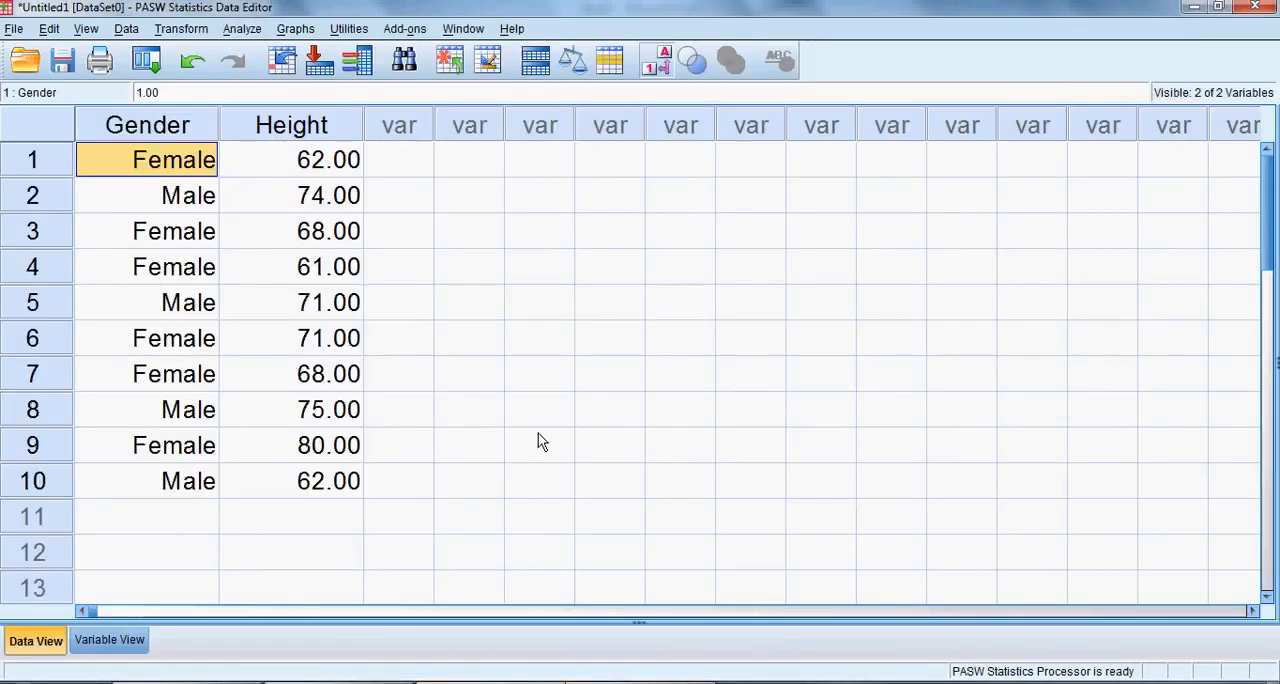
left_click(248, 30)
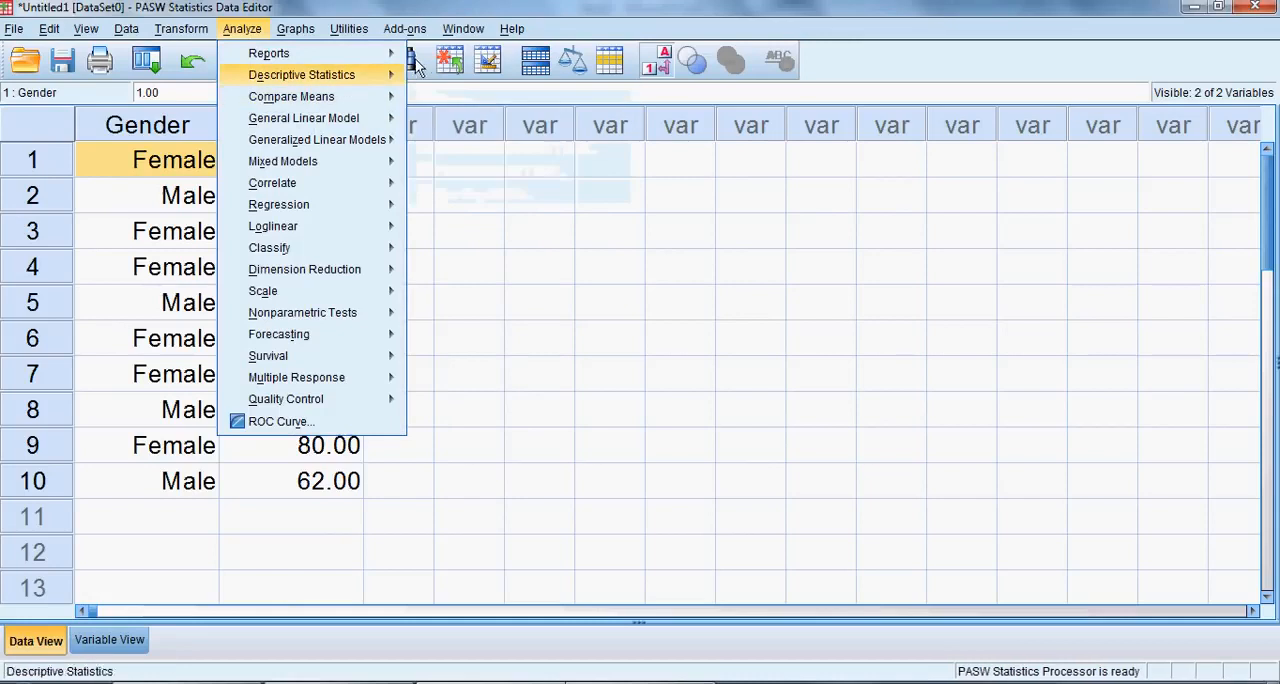
mouse_move(405, 70)
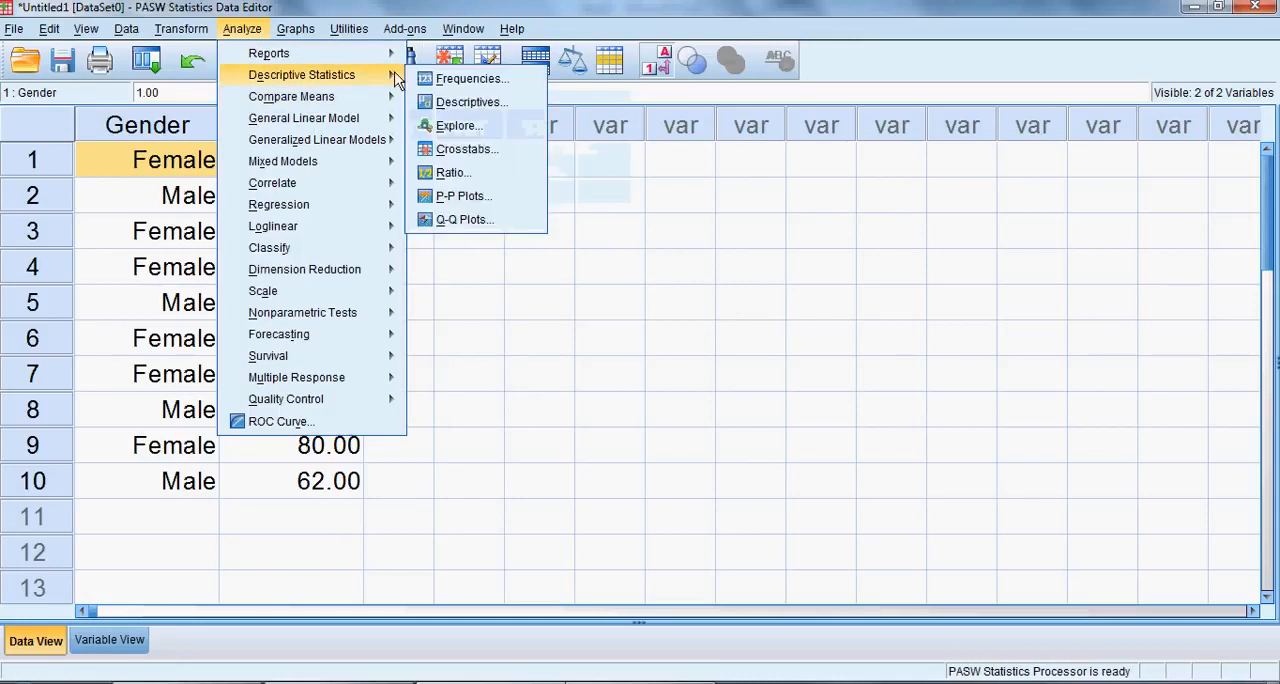
left_click(452, 110)
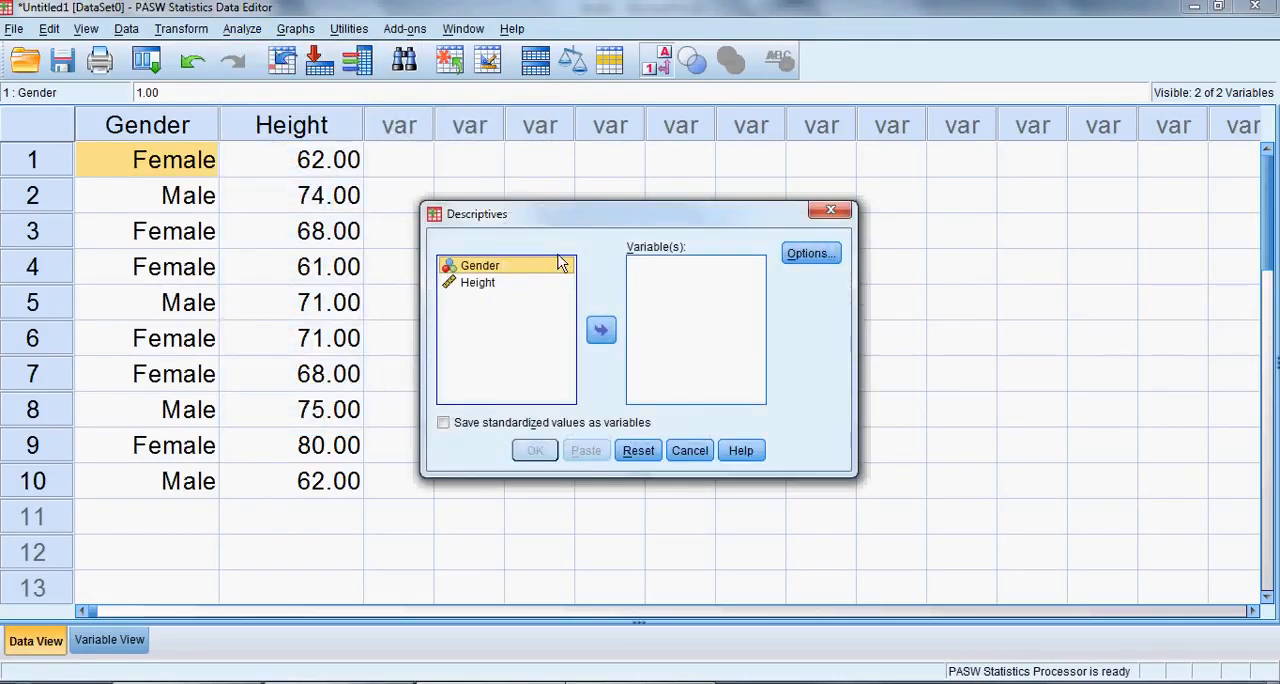
left_click(477, 282)
left_click(601, 334)
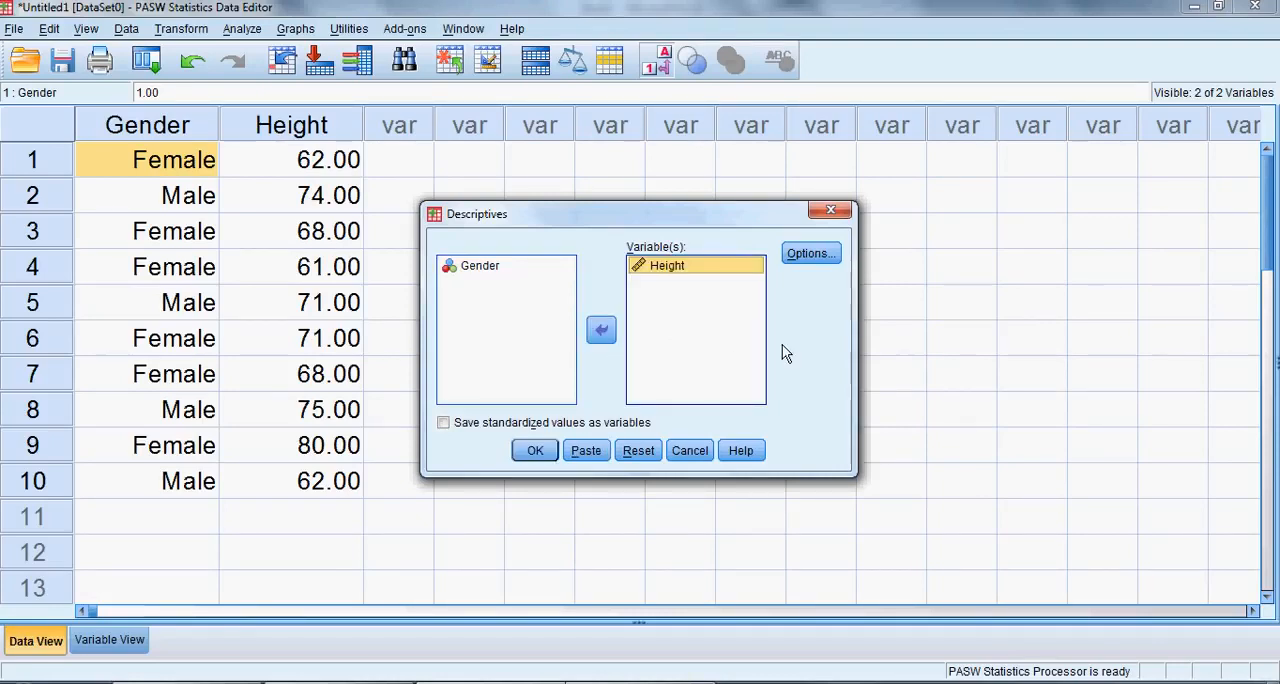
Add Sum to the statistics reported for Height and run the Descriptives analysis.
left_click(810, 254)
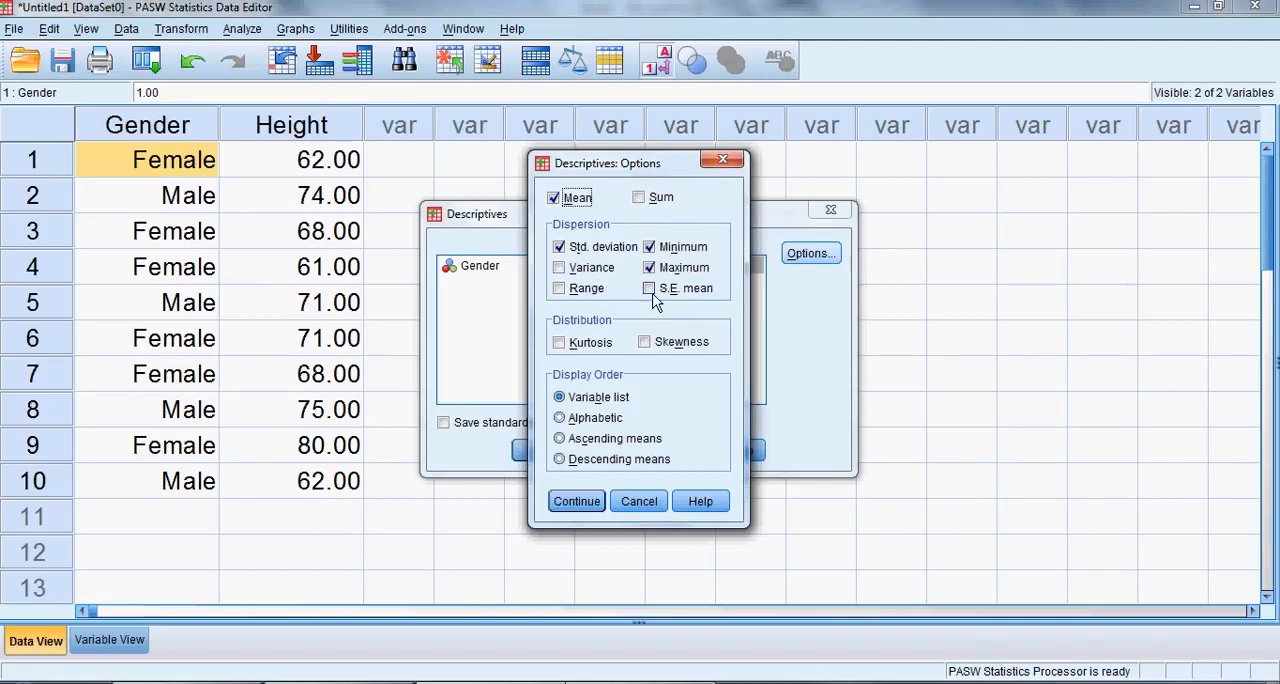
left_click(639, 199)
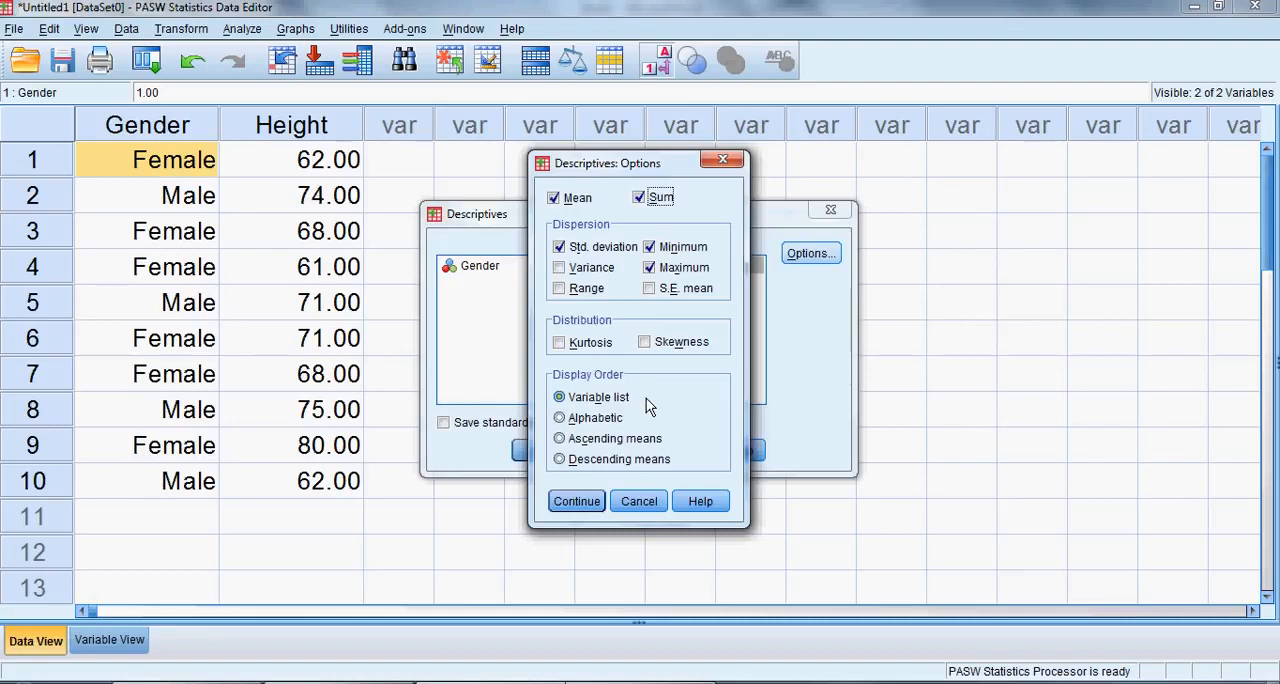
left_click_drag(607, 172, 702, 182)
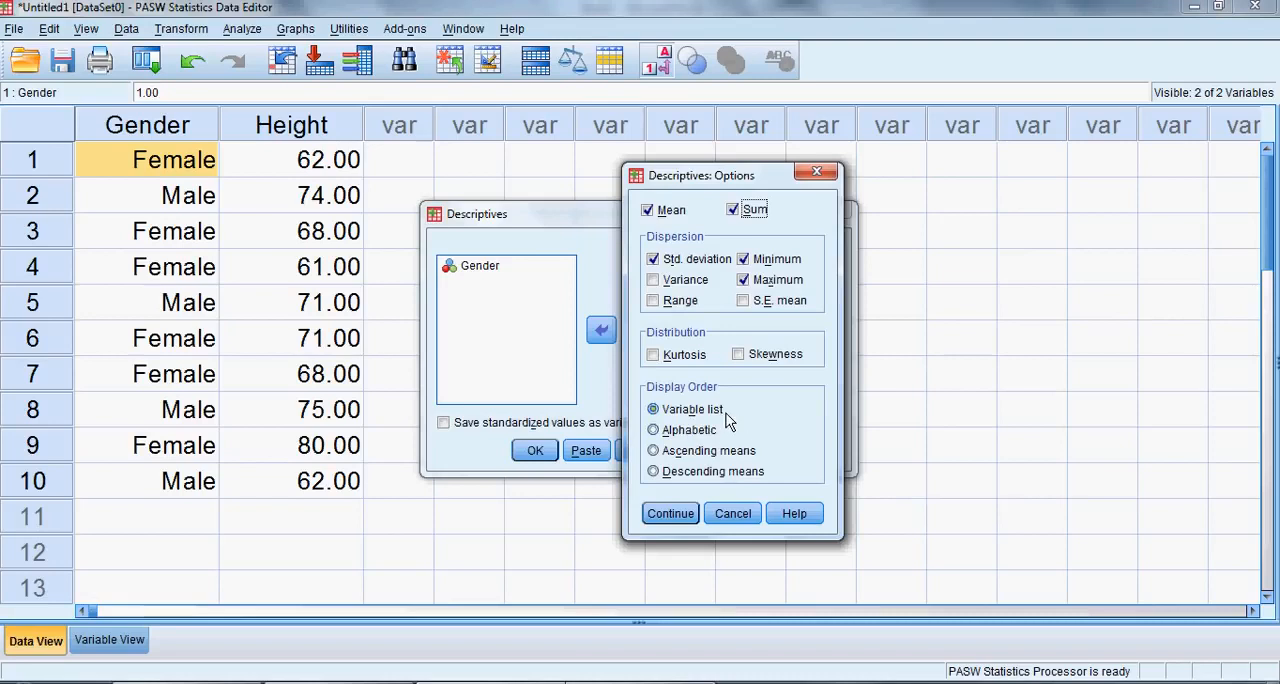
left_click(671, 514)
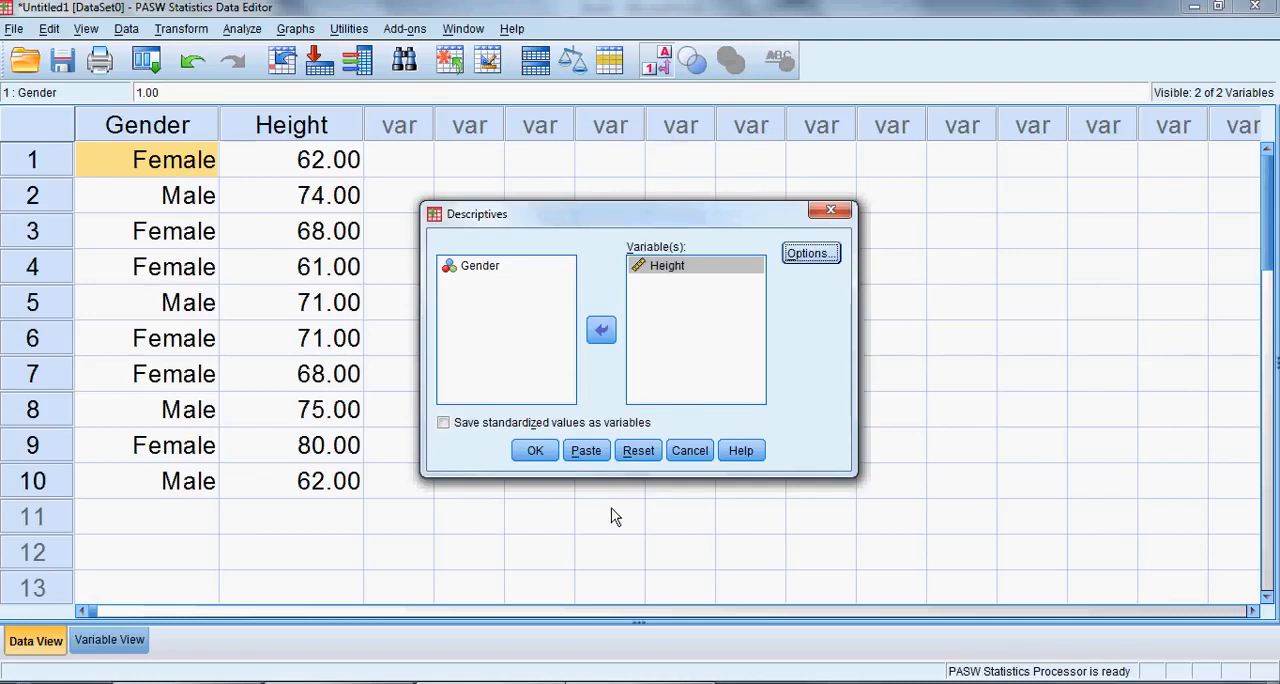
left_click(535, 451)
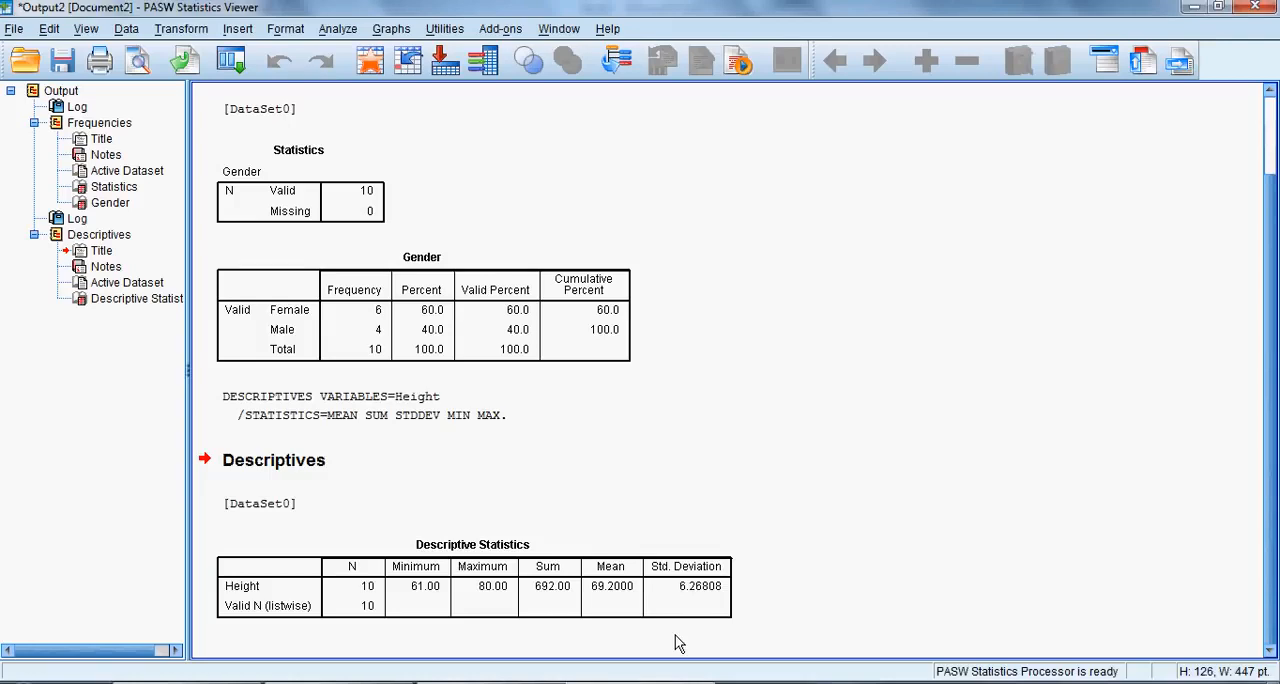
Start a Means comparison with Gender as the independent variable and Height as the dependent variable.
left_click(340, 30)
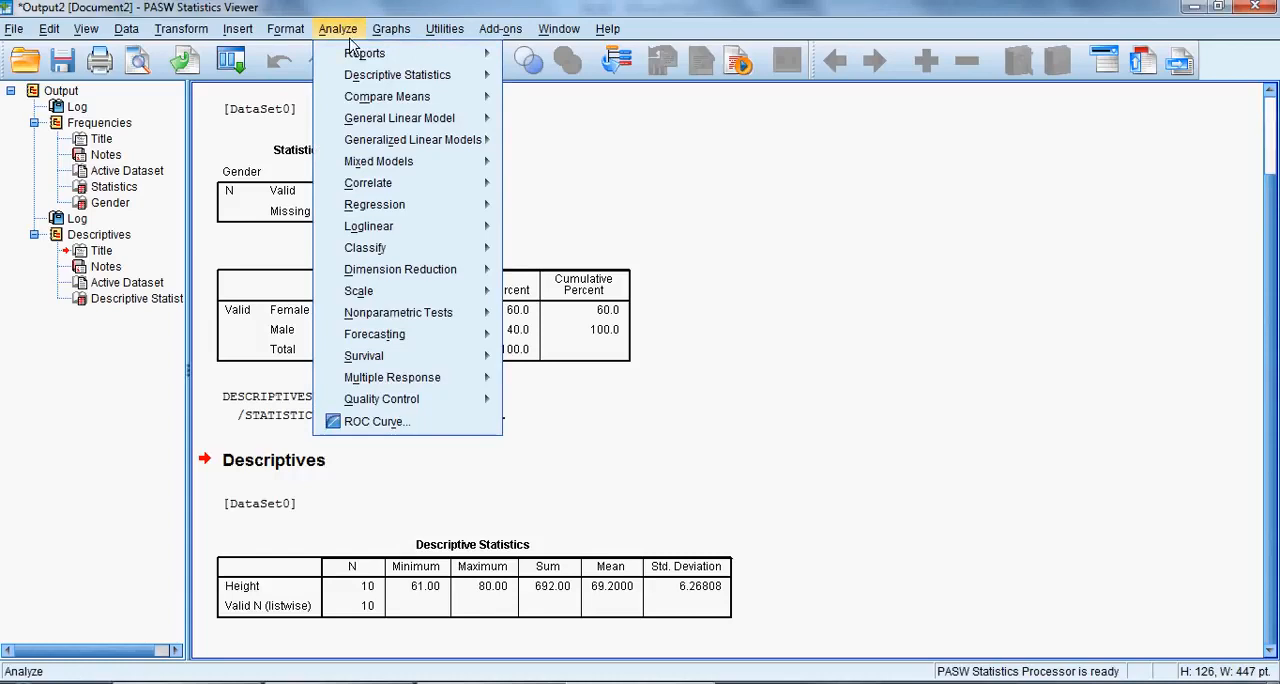
mouse_move(368, 102)
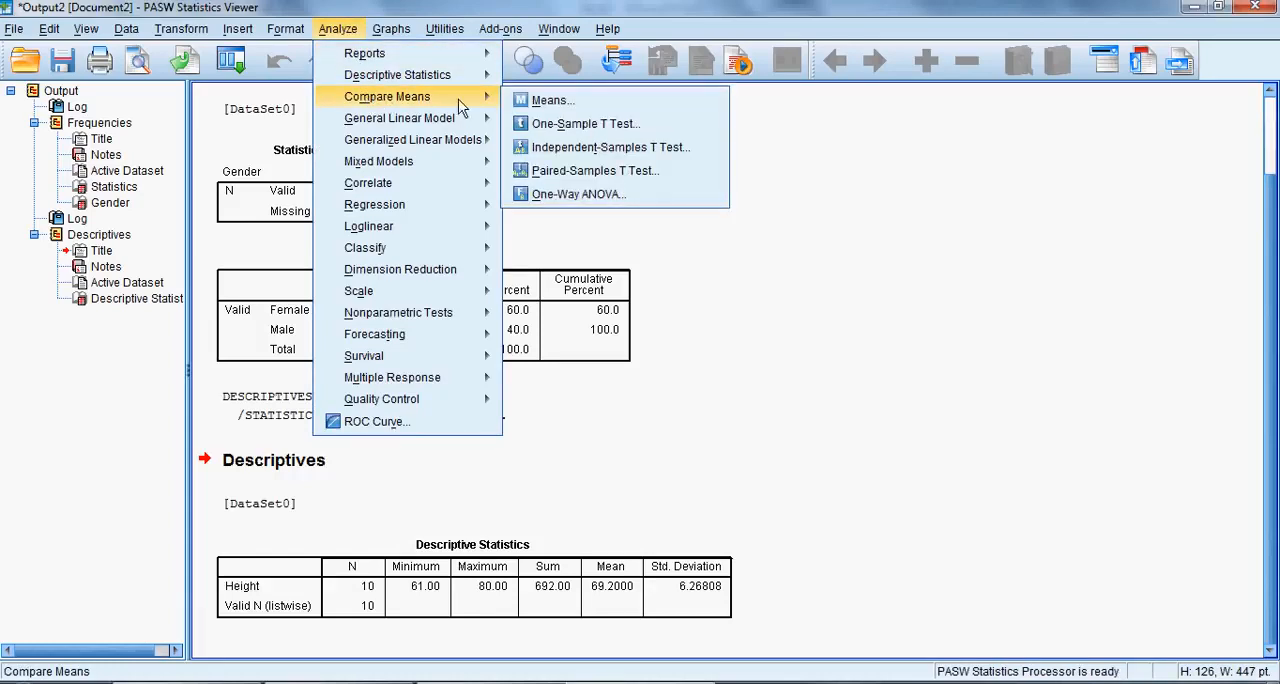
left_click(567, 103)
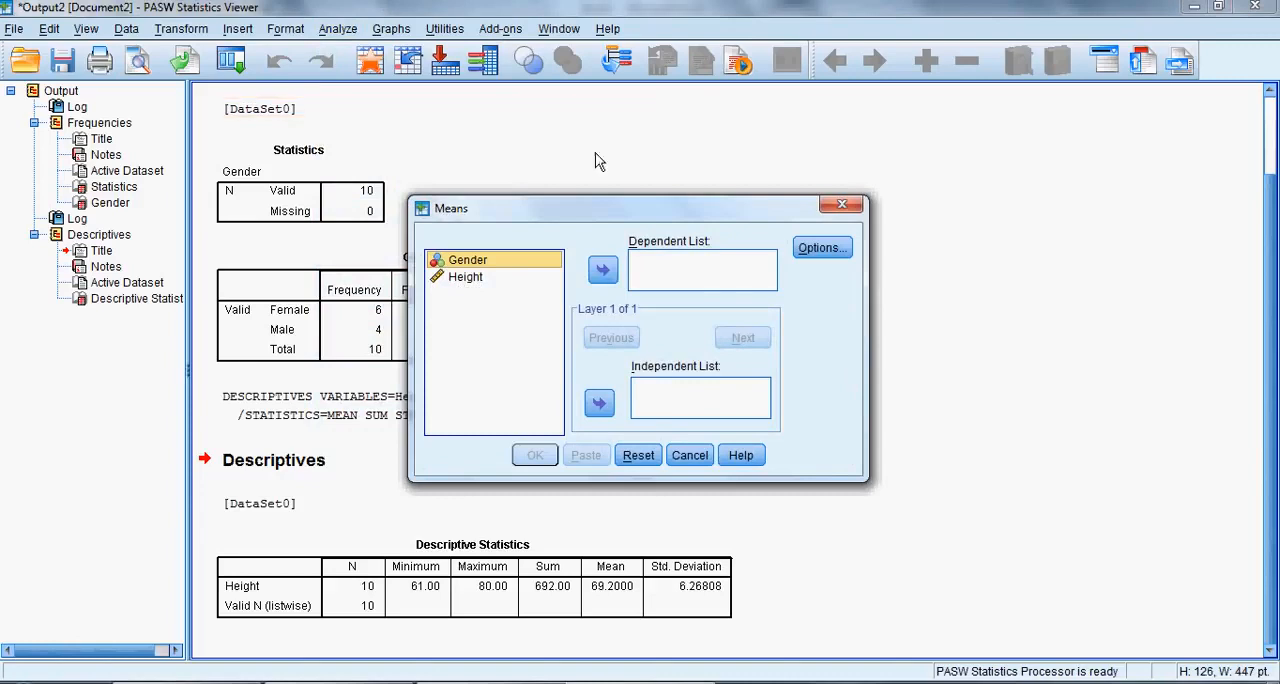
left_click_drag(609, 196, 615, 149)
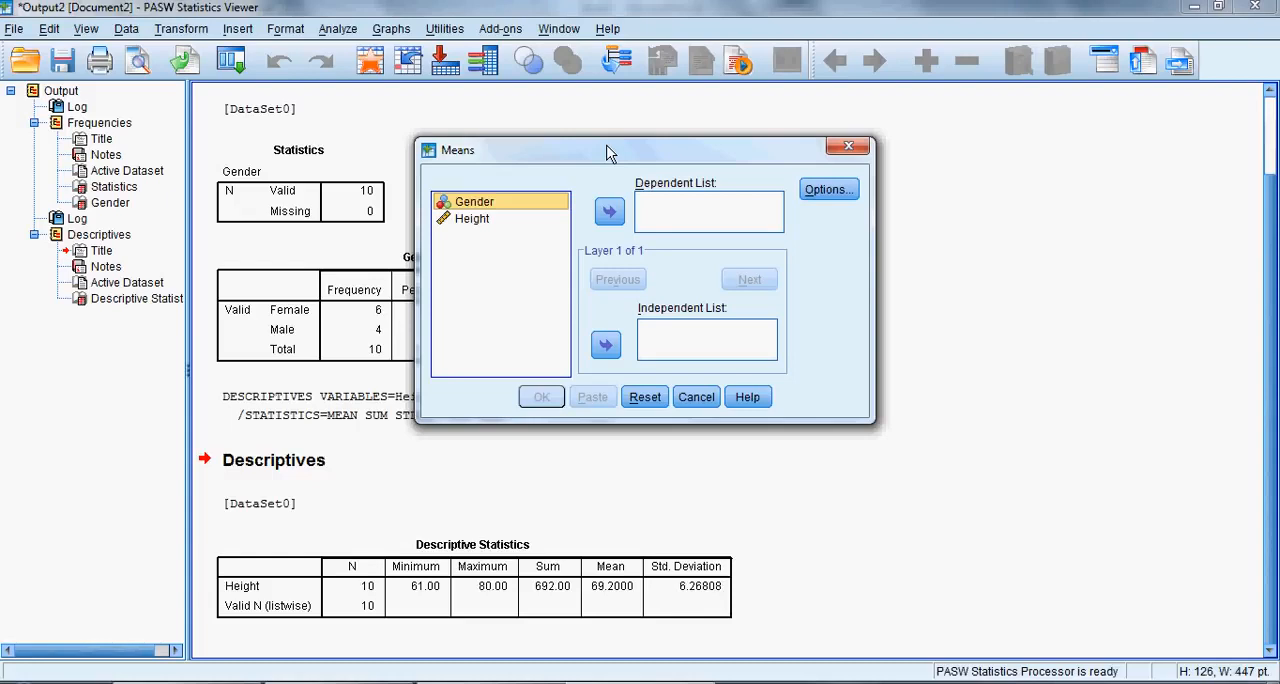
left_click(606, 345)
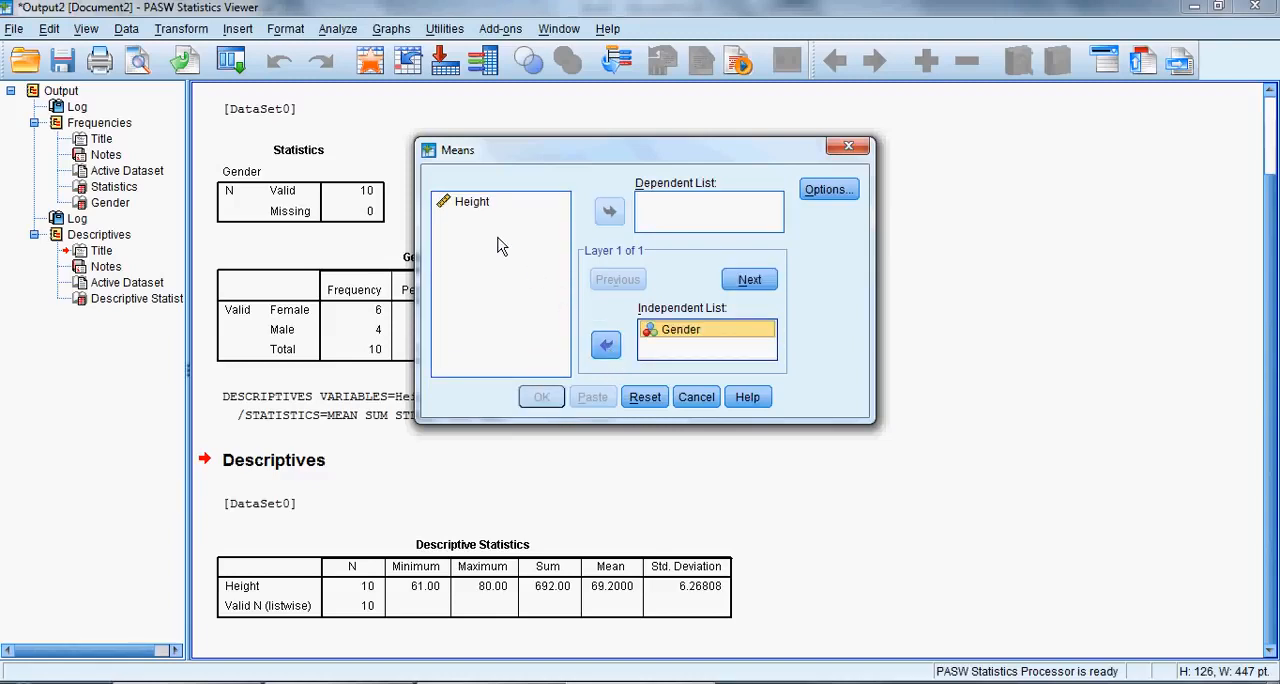
left_click(476, 205)
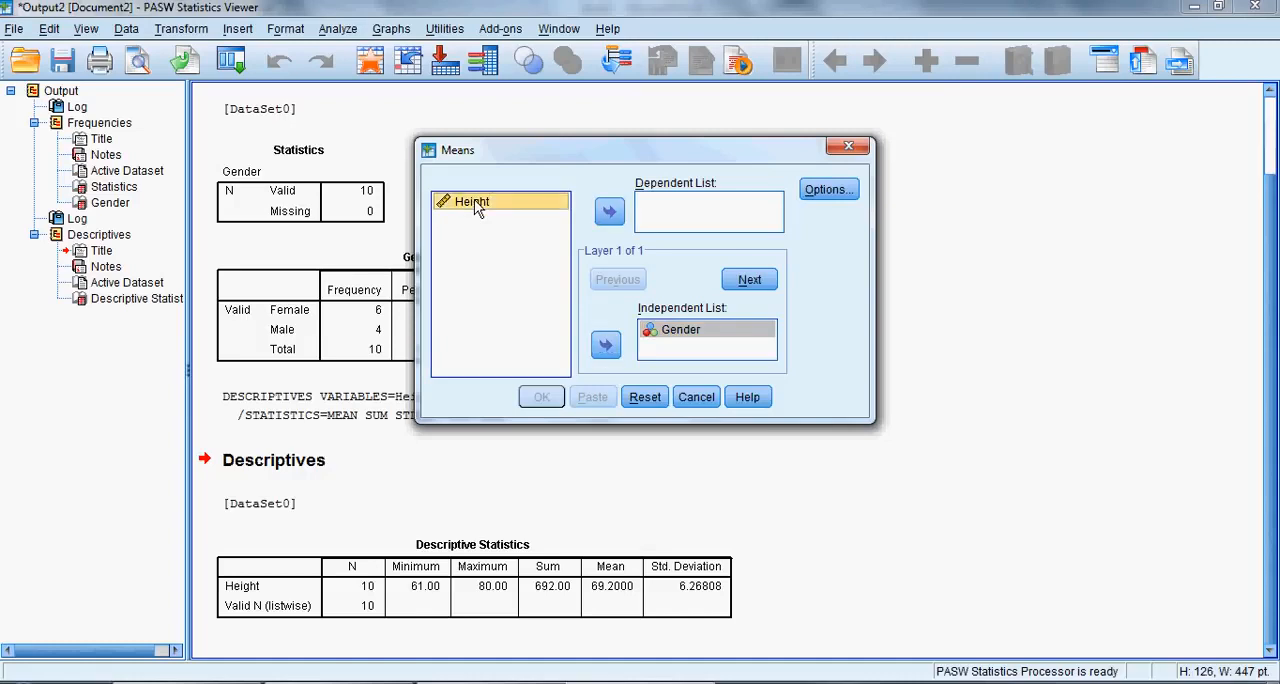
left_click(609, 213)
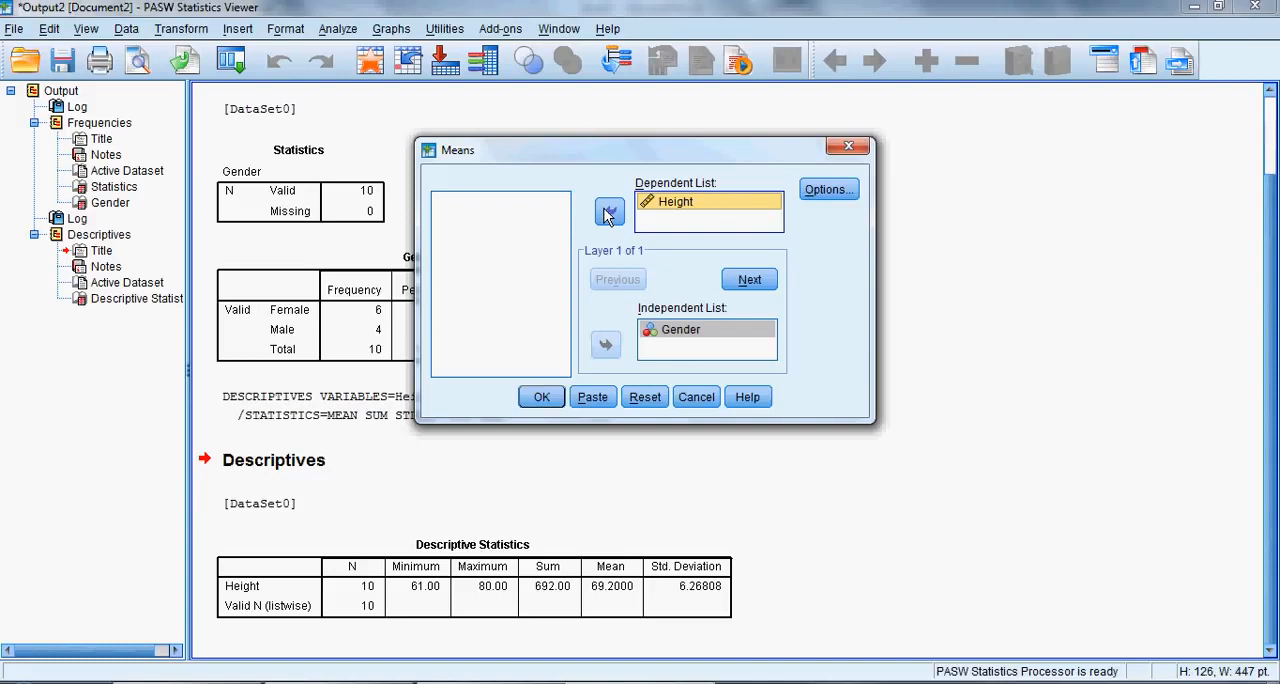
Check the statistics options of the Means comparison, dismiss them without changes, and run the analysis.
left_click(829, 190)
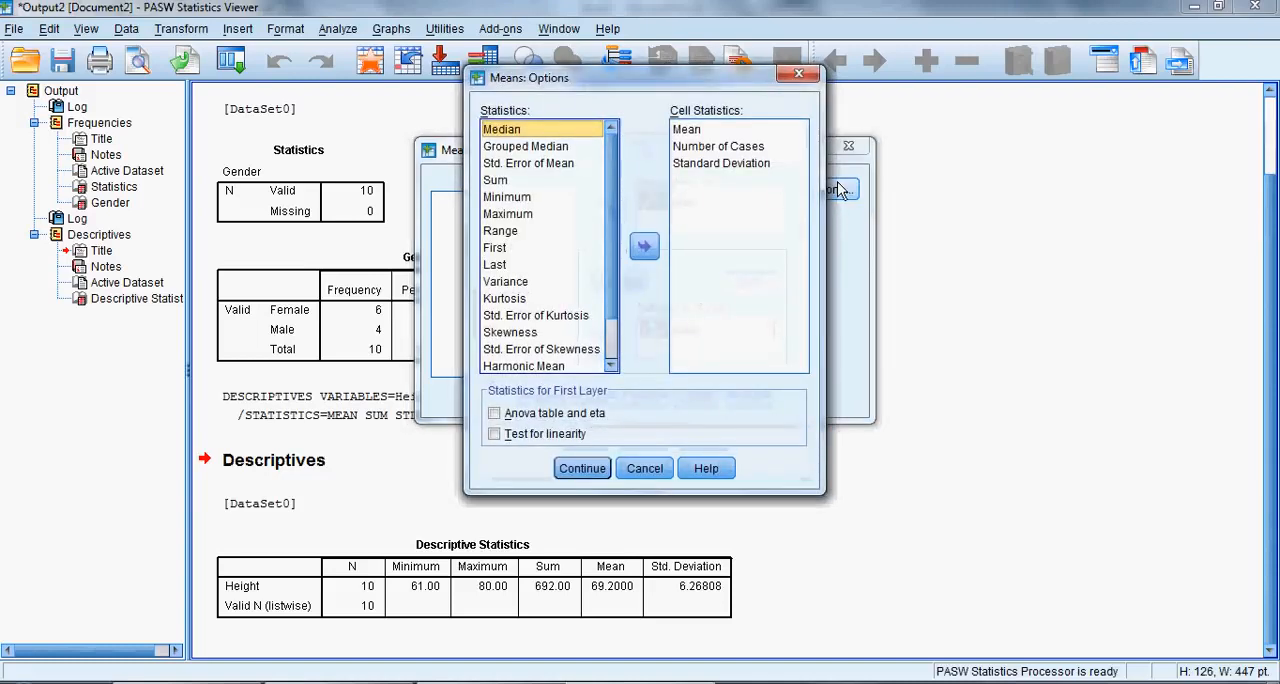
left_click(645, 468)
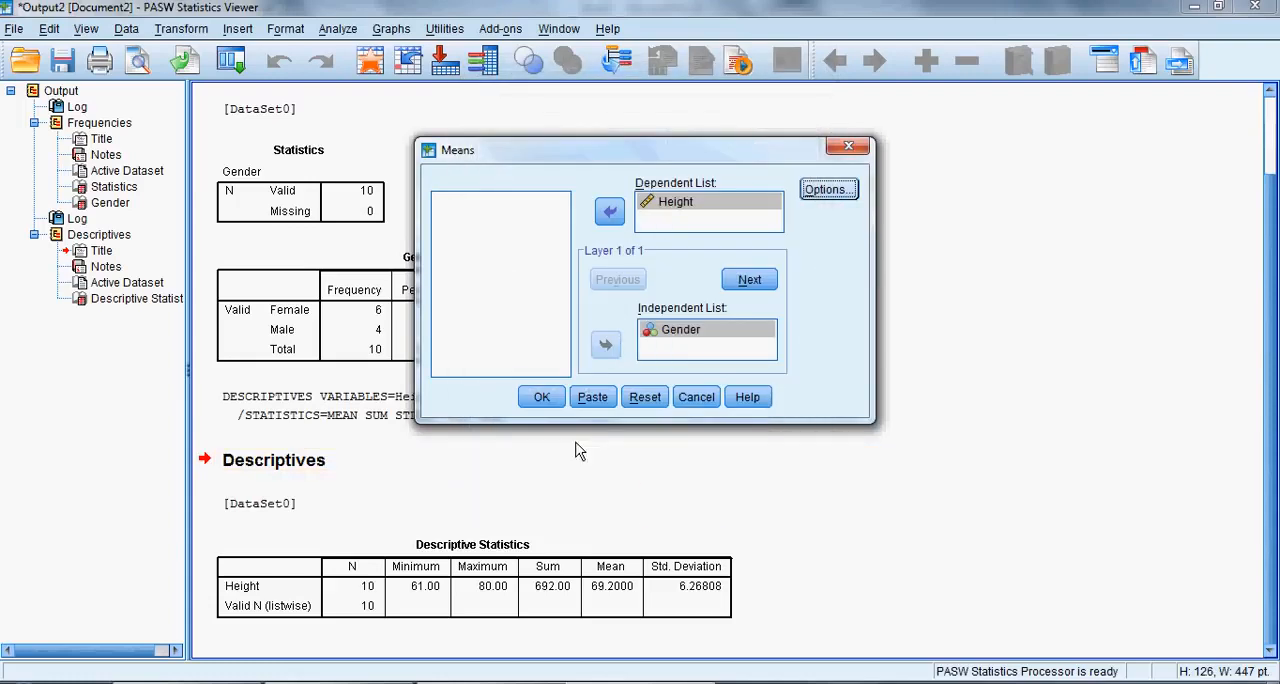
left_click(541, 397)
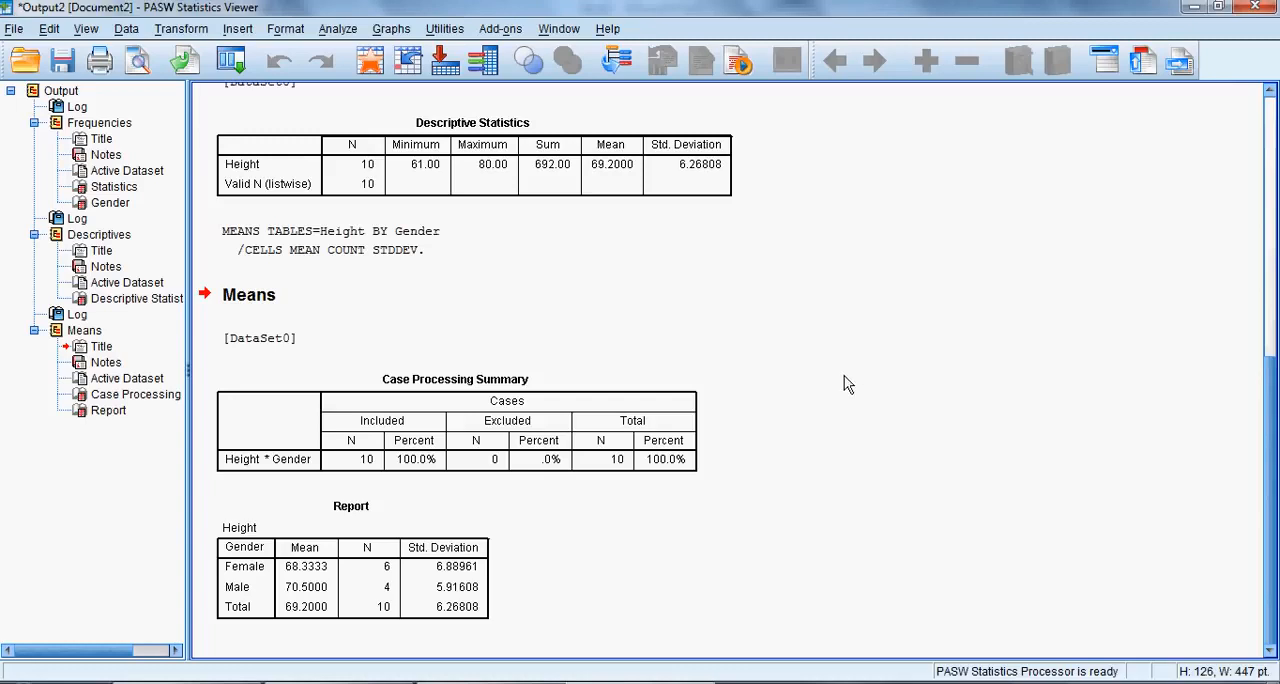
Select the Case Processing Summary and Report tables in the output to examine the Height statistics by Gender.
left_click(650, 445)
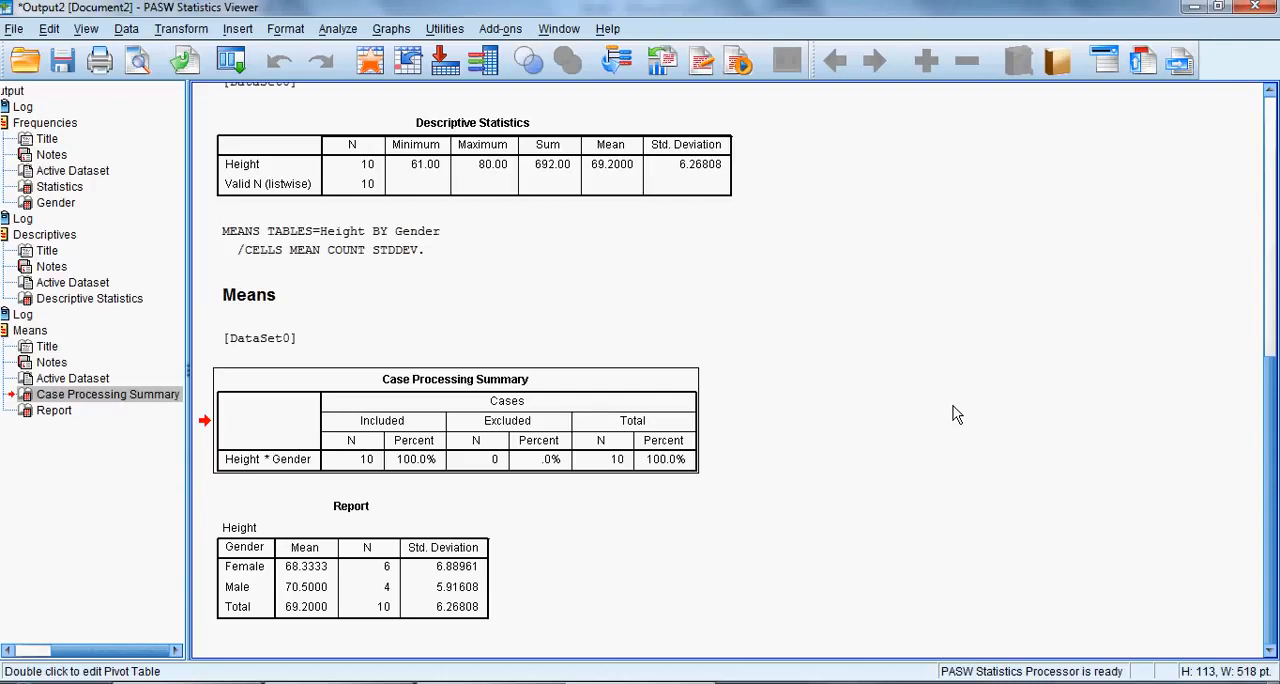
left_click(484, 586)
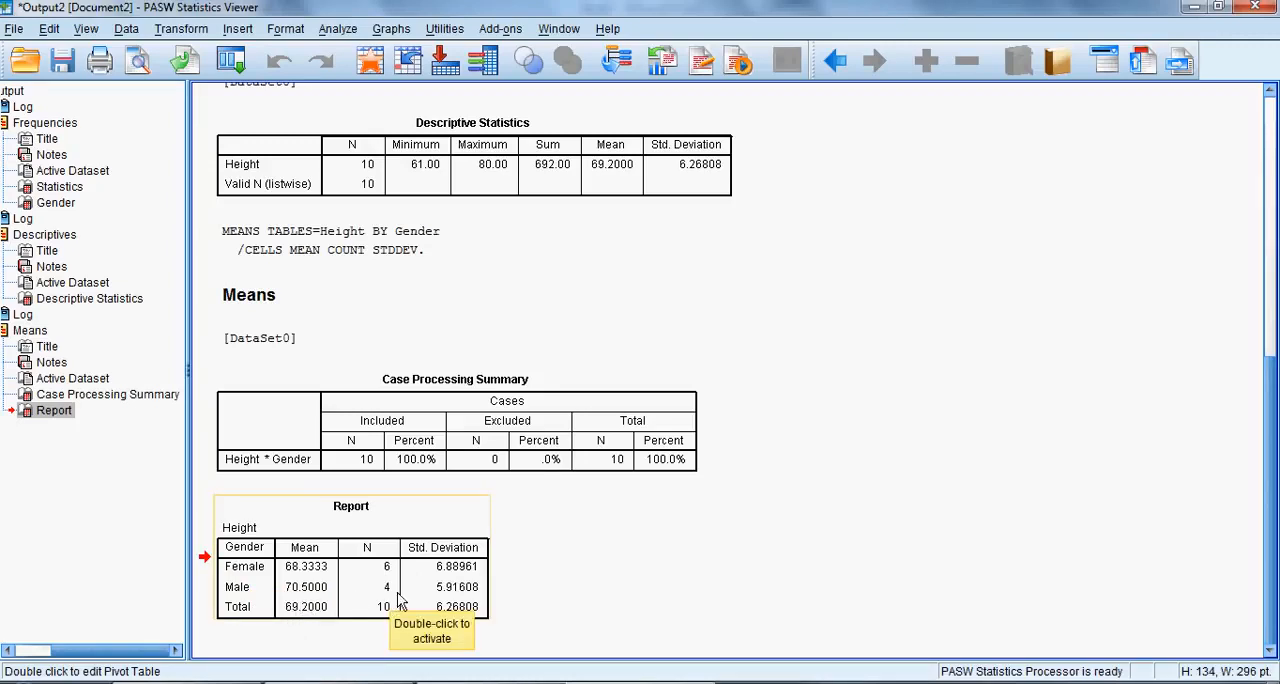
left_click(445, 603)
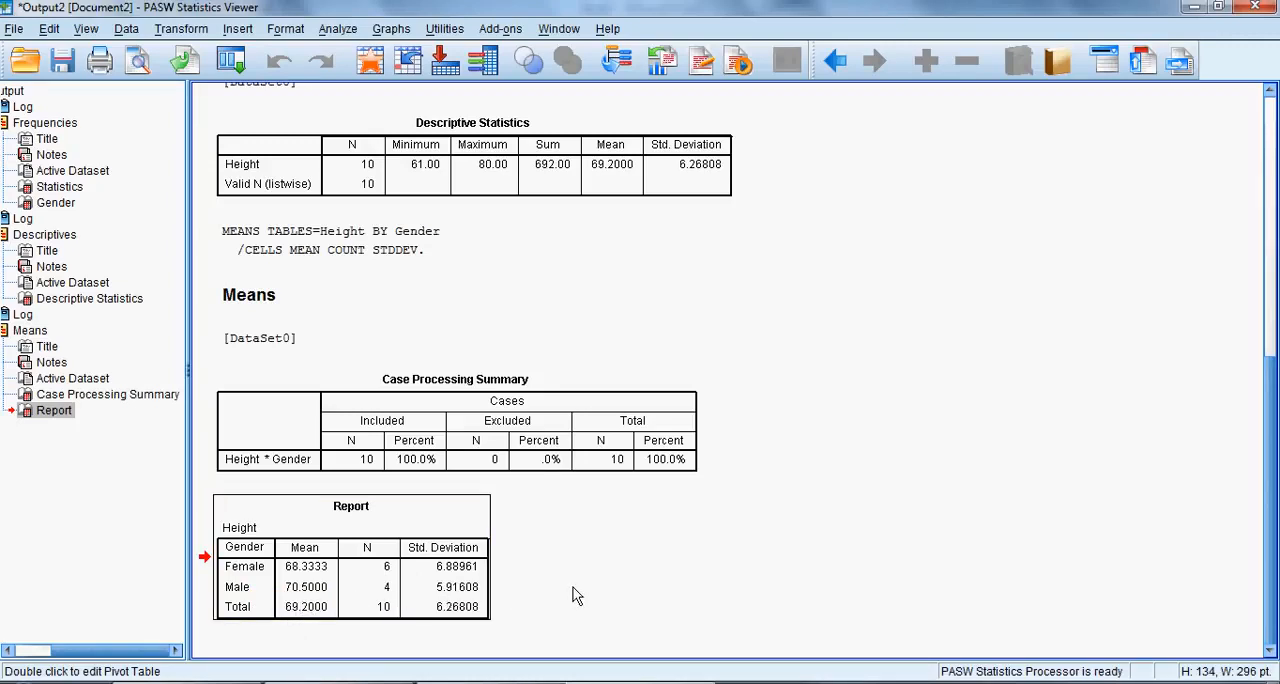